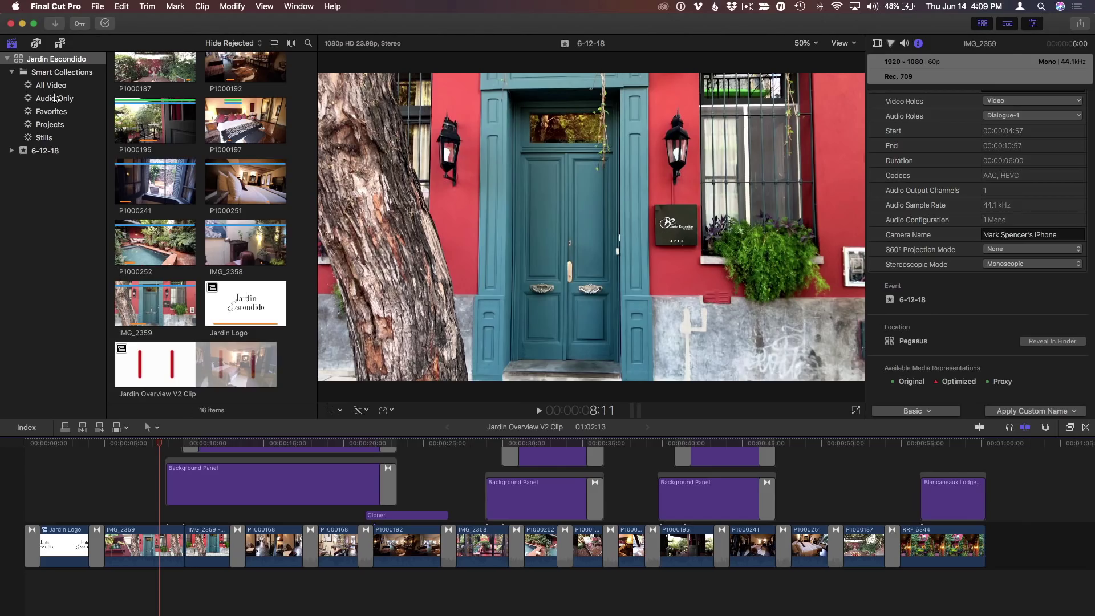
Inspect clip P1000195, then select the Jardin Escondido library to show its Library Properties
{"action": "left_click", "coordinate": [56, 87]}
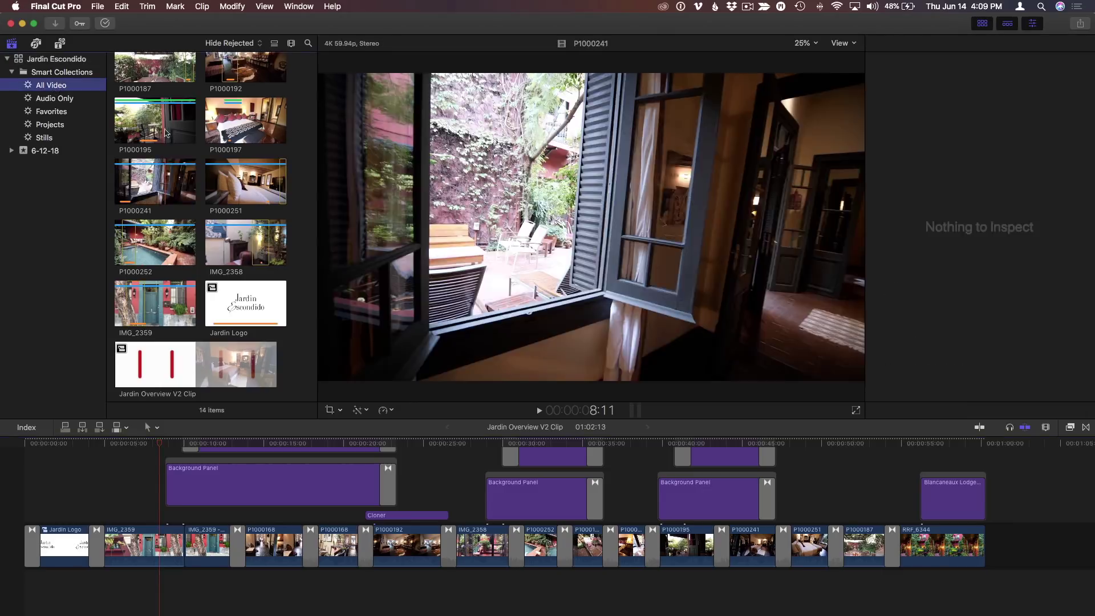
{"action": "left_click", "coordinate": [163, 126]}
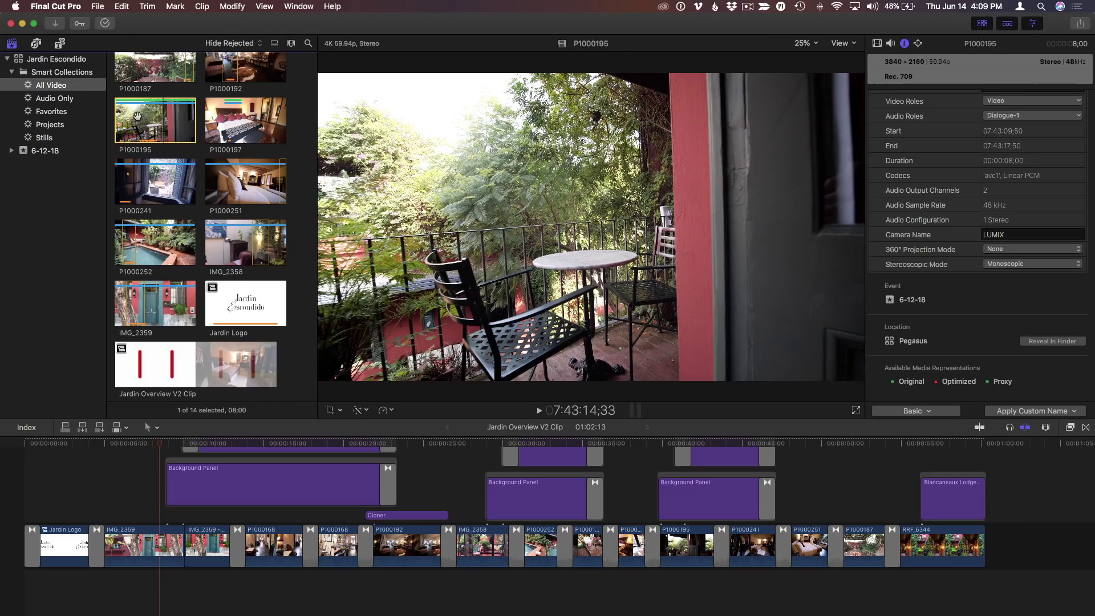
{"action": "left_click", "coordinate": [53, 59]}
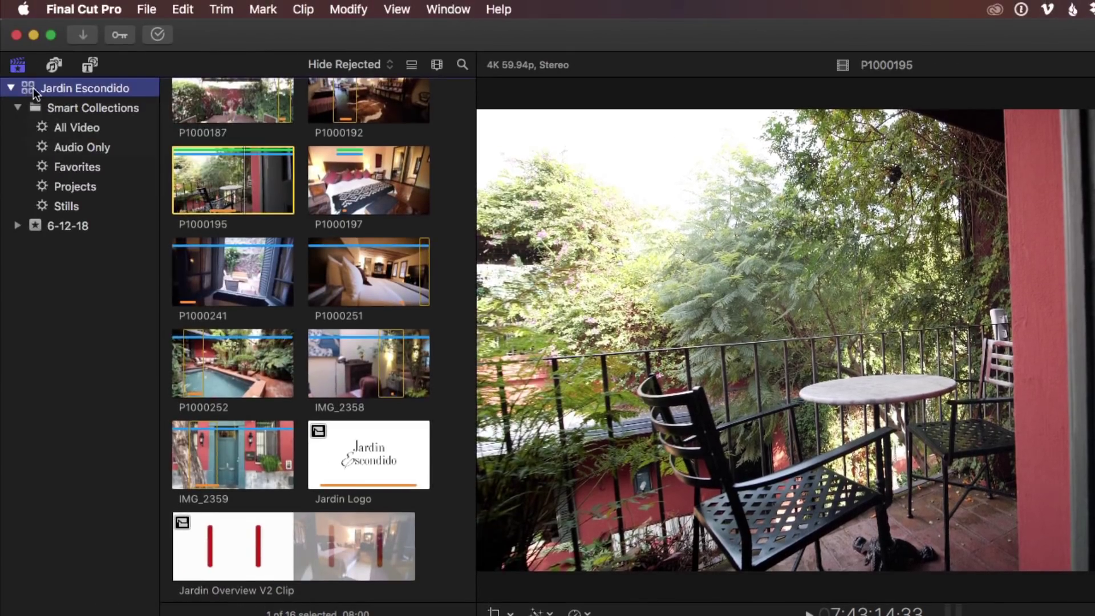
Reveal the Jardin Escondido library in Finder, check its 750 SSD Desktop path, and close the window
{"action": "right_click", "coordinate": [33, 88]}
{"action": "left_click", "coordinate": [153, 305]}
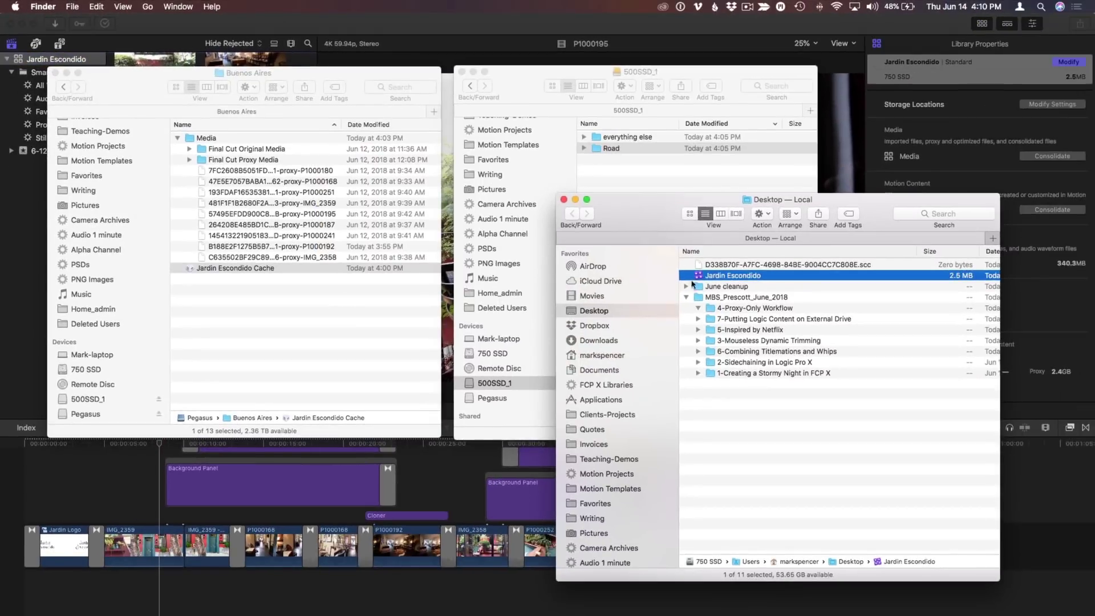
{"action": "left_click", "coordinate": [769, 201], "text": "super"}
{"action": "left_click", "coordinate": [563, 199]}
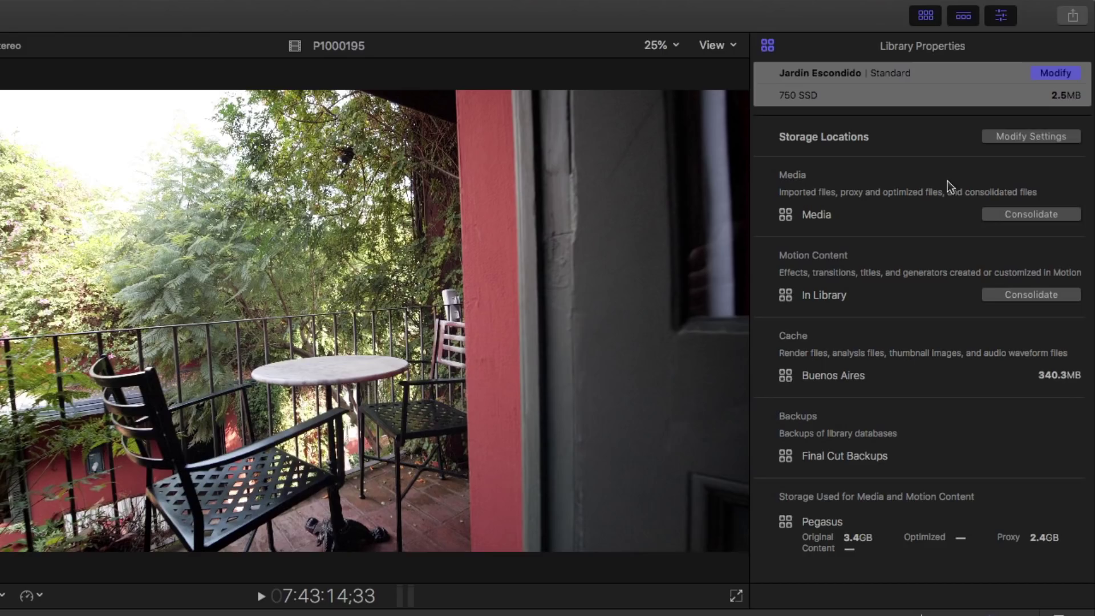
{"action": "left_click", "coordinate": [1042, 136]}
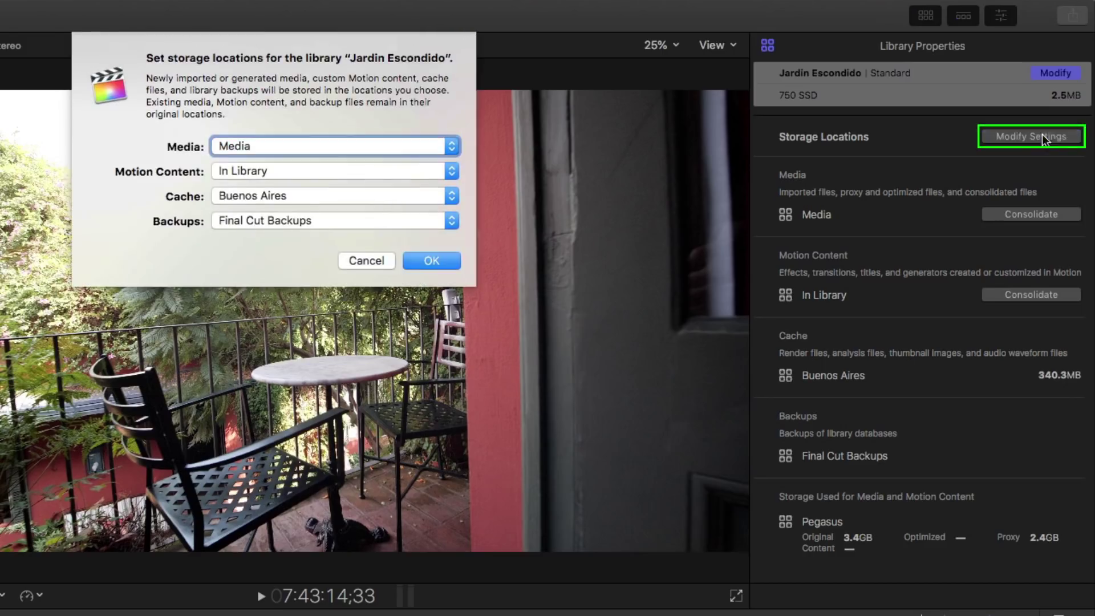
{"action": "left_click", "coordinate": [266, 146]}
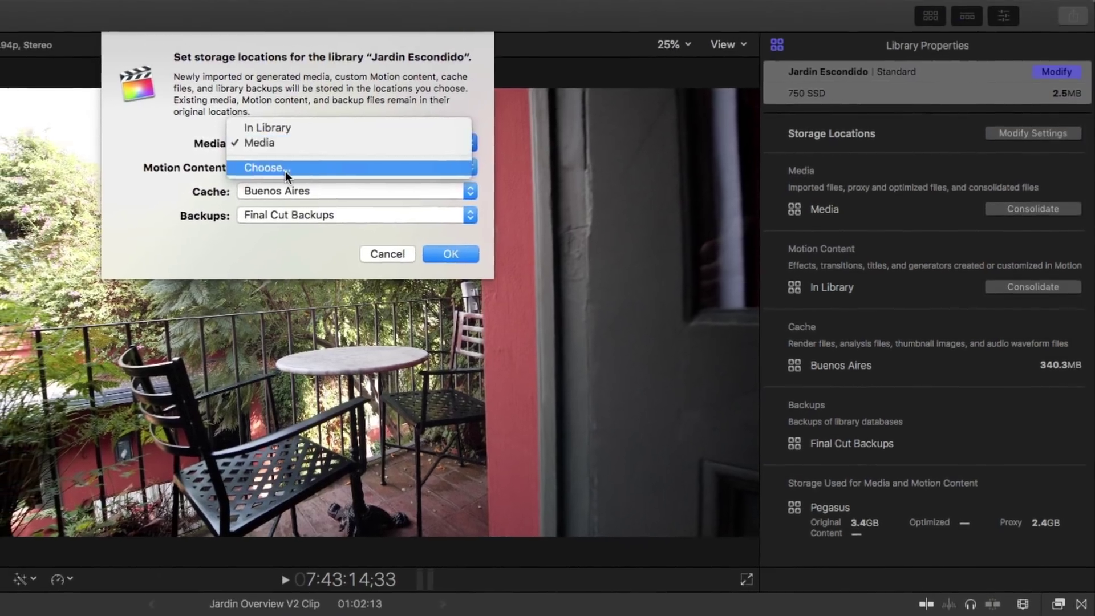
{"action": "left_click", "coordinate": [270, 170]}
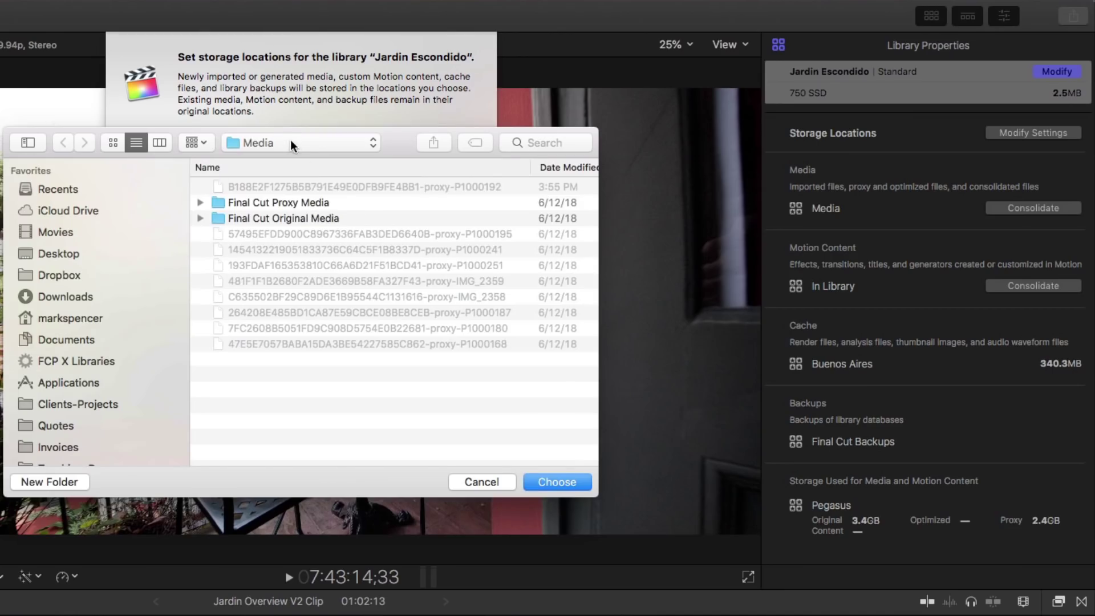
{"action": "left_click", "coordinate": [290, 142]}
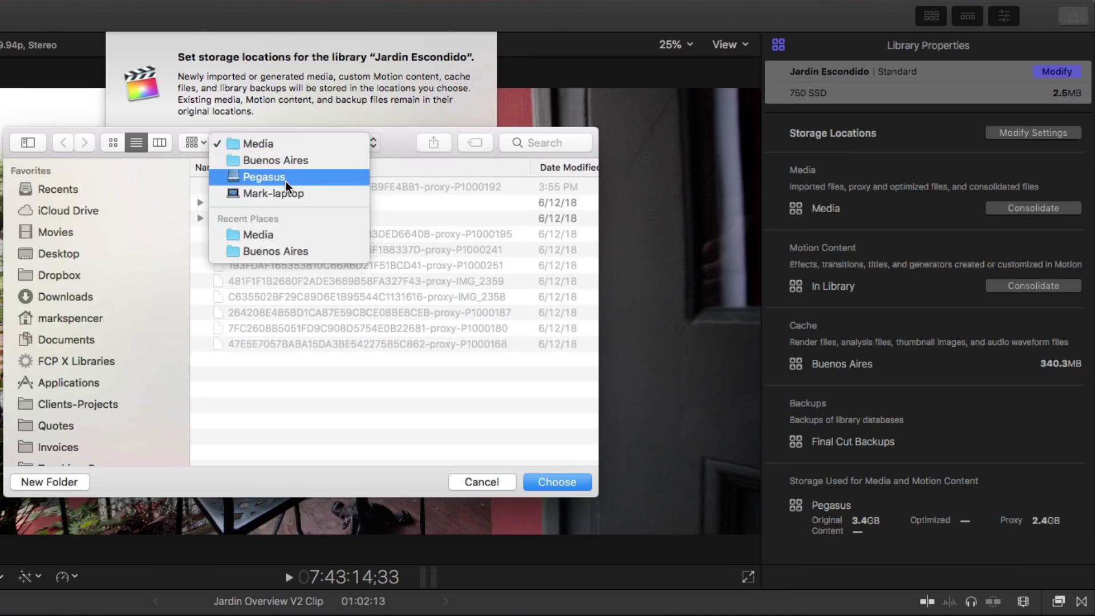
{"action": "left_click", "coordinate": [306, 91]}
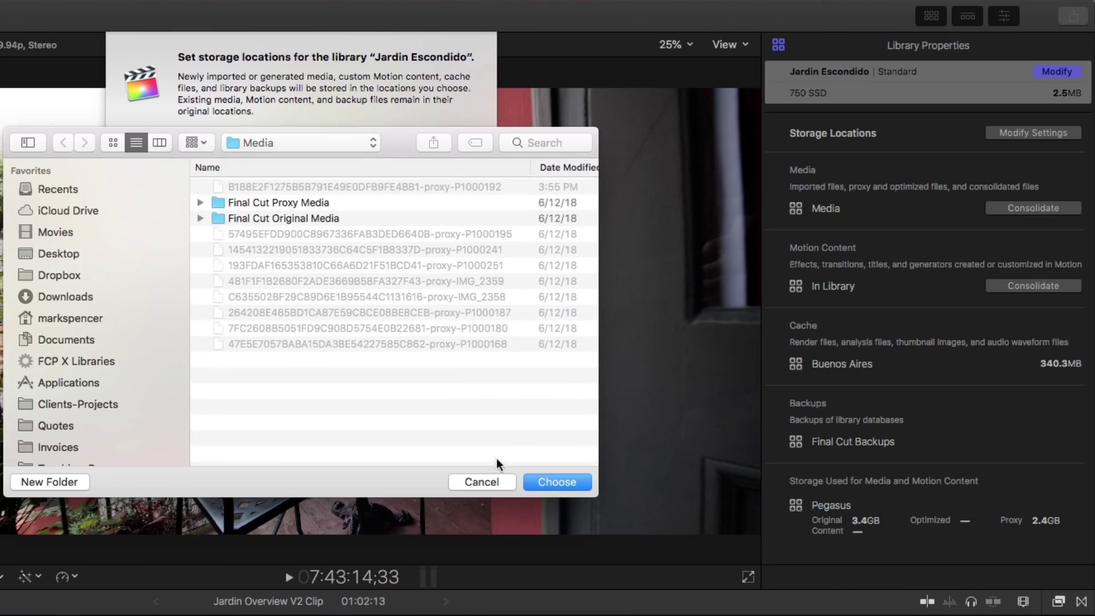
{"action": "left_click", "coordinate": [494, 481]}
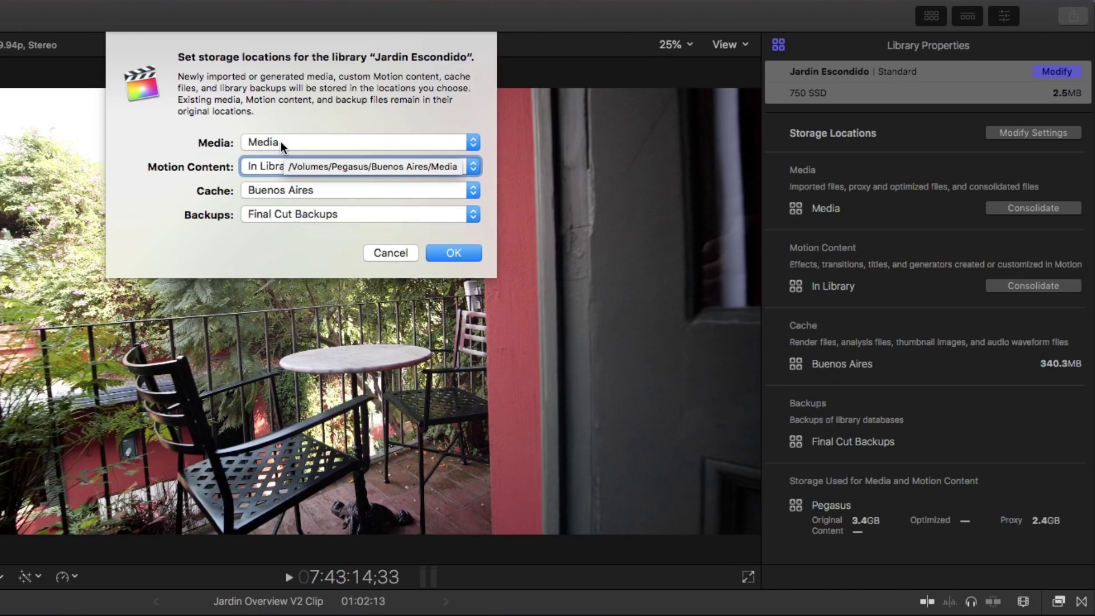
{"action": "left_click", "coordinate": [396, 254]}
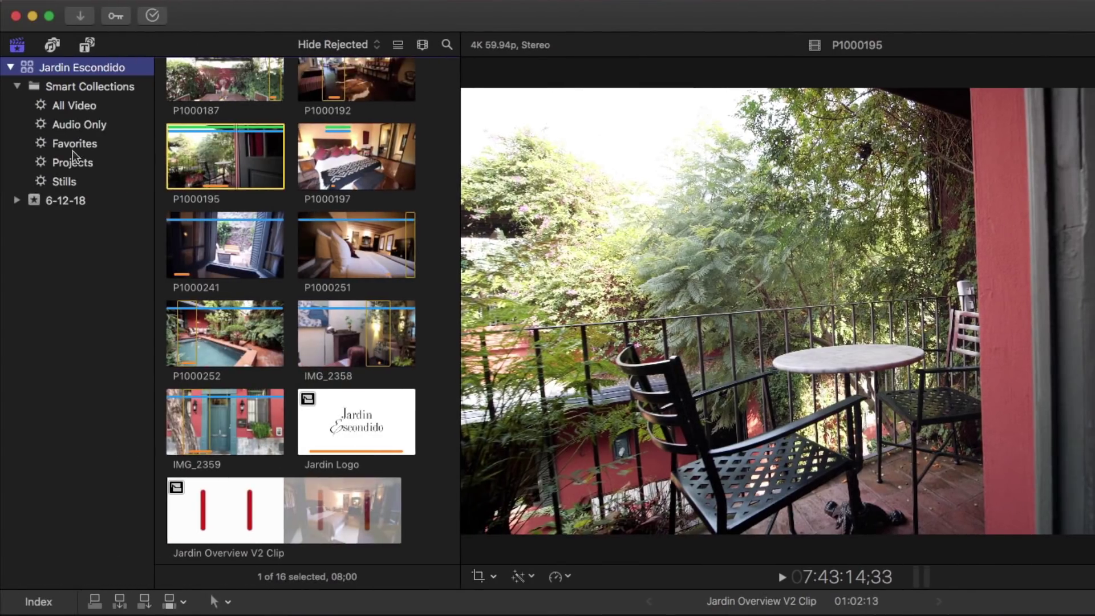
Select every clip in the All Video collection, starting from P1000197, then switch to Finder
{"action": "left_click", "coordinate": [78, 113]}
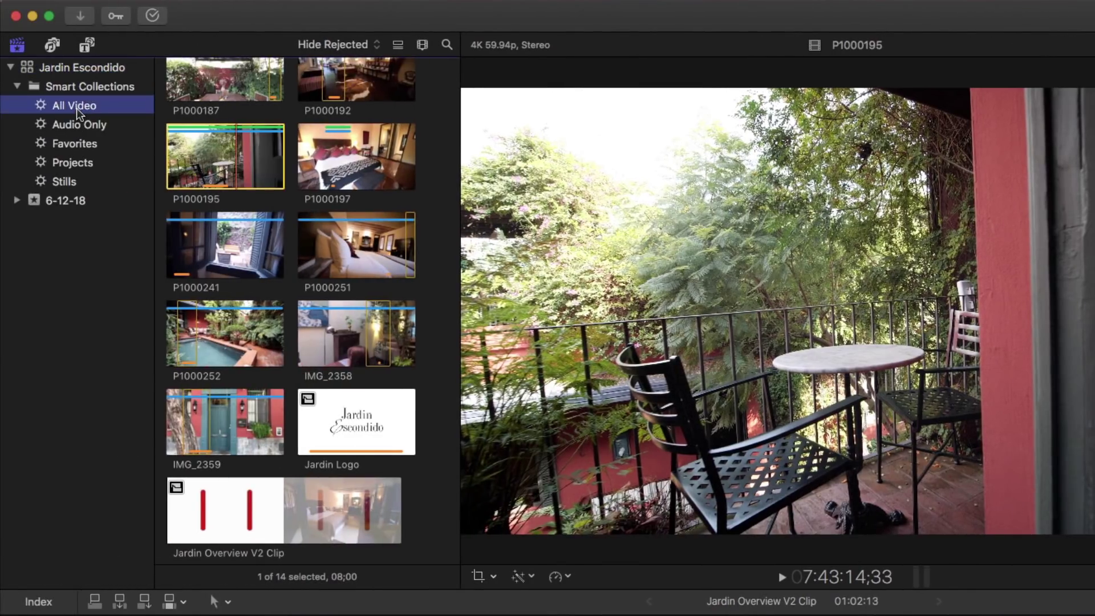
{"action": "left_click", "coordinate": [349, 161]}
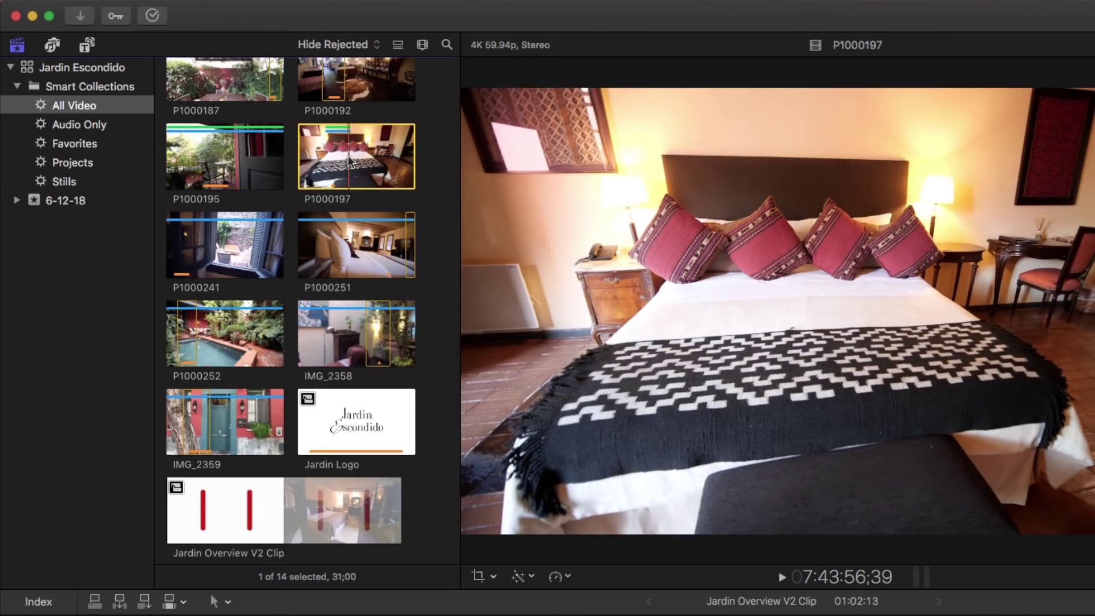
{"action": "key", "text": "super+a"}
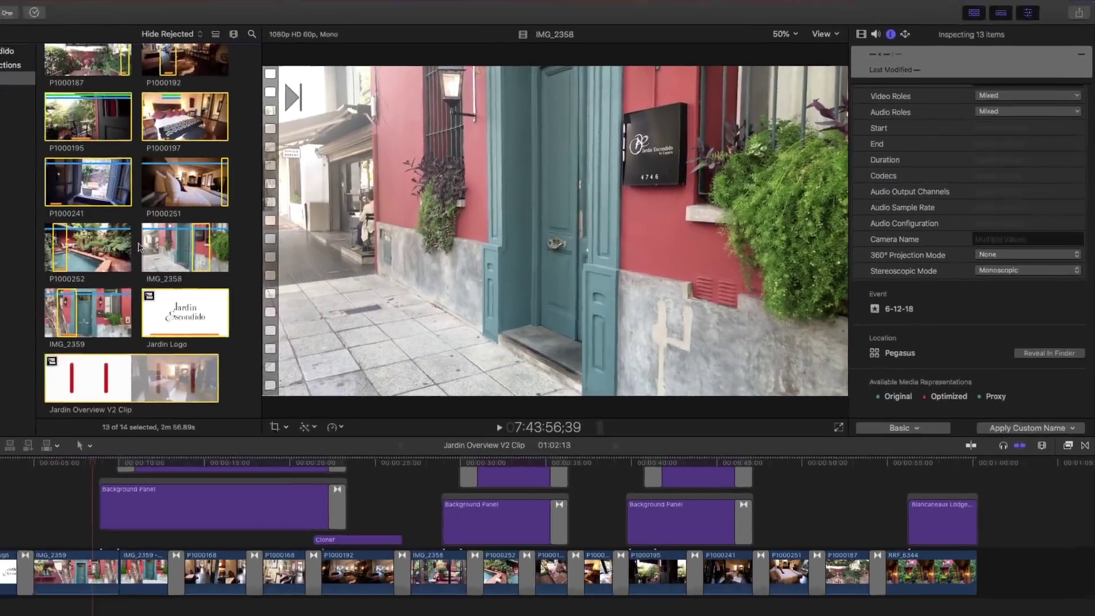
{"action": "key", "text": "super+Tab"}
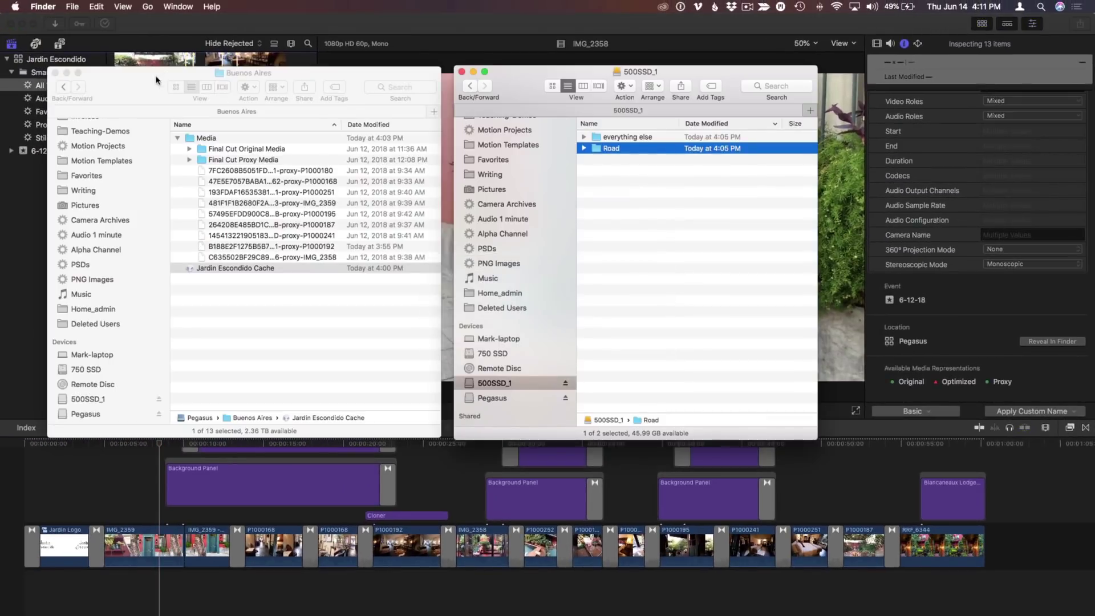
Check the Buenos Aires folder path, select Final Cut Proxy Media, then return to Final Cut Pro
{"action": "left_click", "coordinate": [248, 72]}
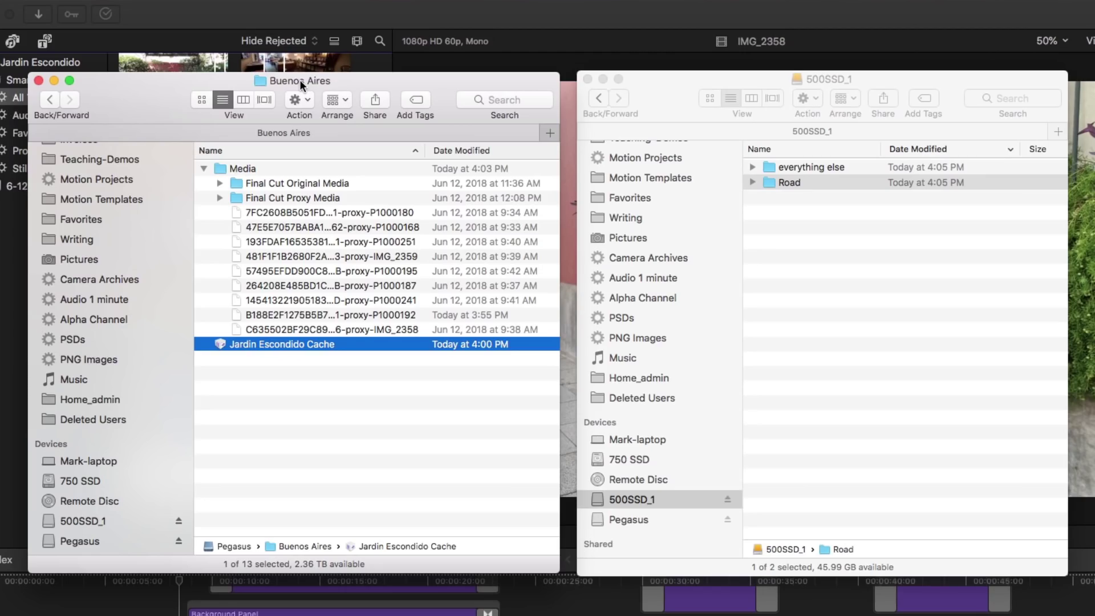
{"action": "left_click", "coordinate": [299, 80], "text": "super"}
{"action": "left_click", "coordinate": [143, 88]}
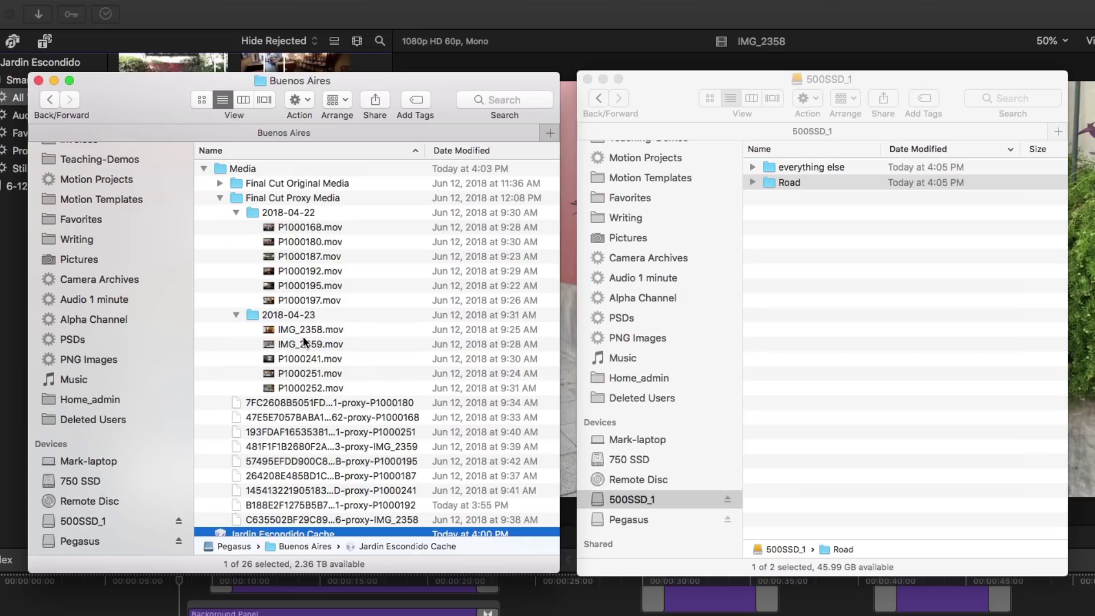
{"action": "left_click", "coordinate": [224, 197]}
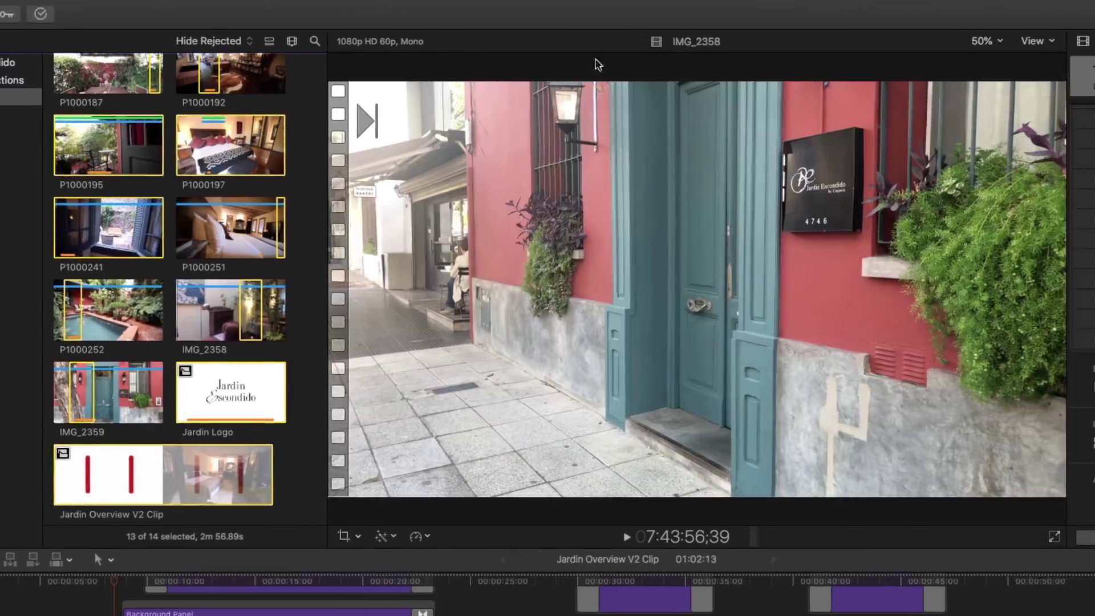
{"action": "left_click", "coordinate": [1058, 40]}
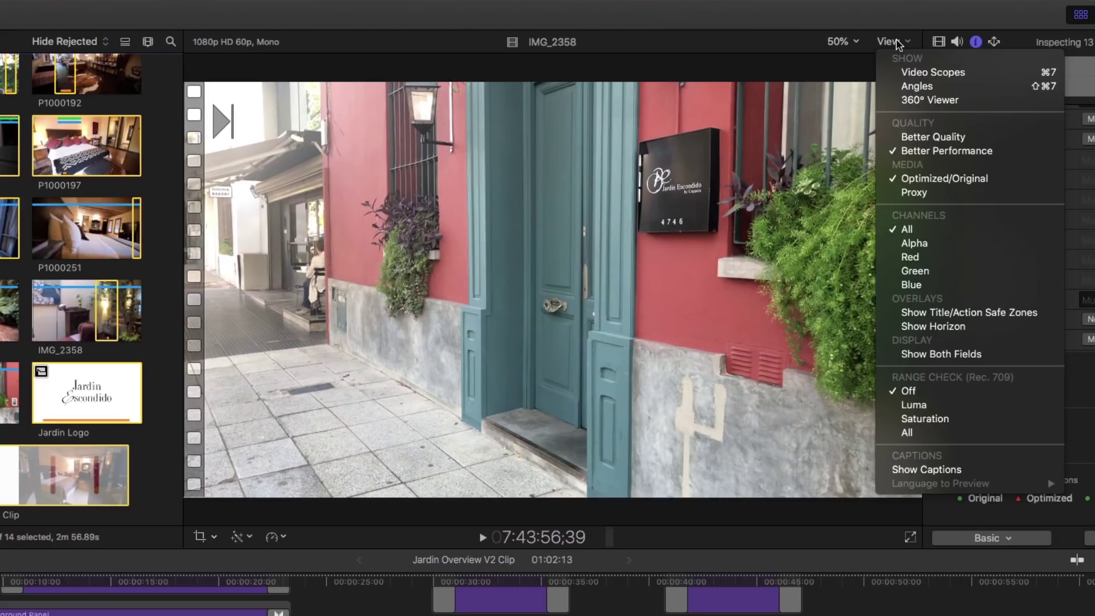
Switch viewer playback to Proxy and move the playhead to clip IMG_2359
{"action": "left_click", "coordinate": [940, 196]}
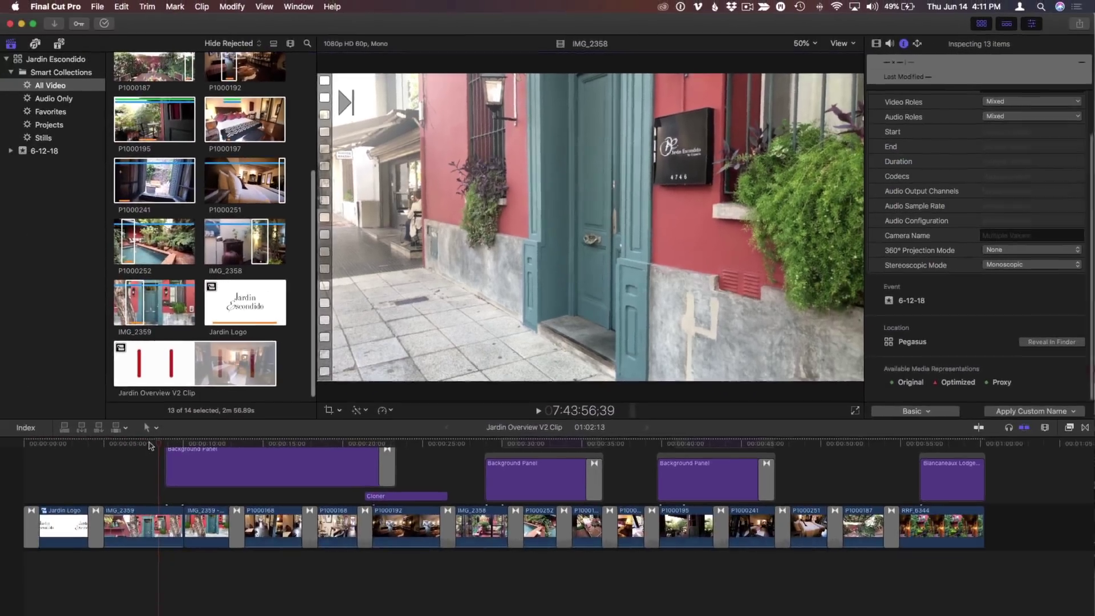
{"action": "left_click", "coordinate": [147, 445]}
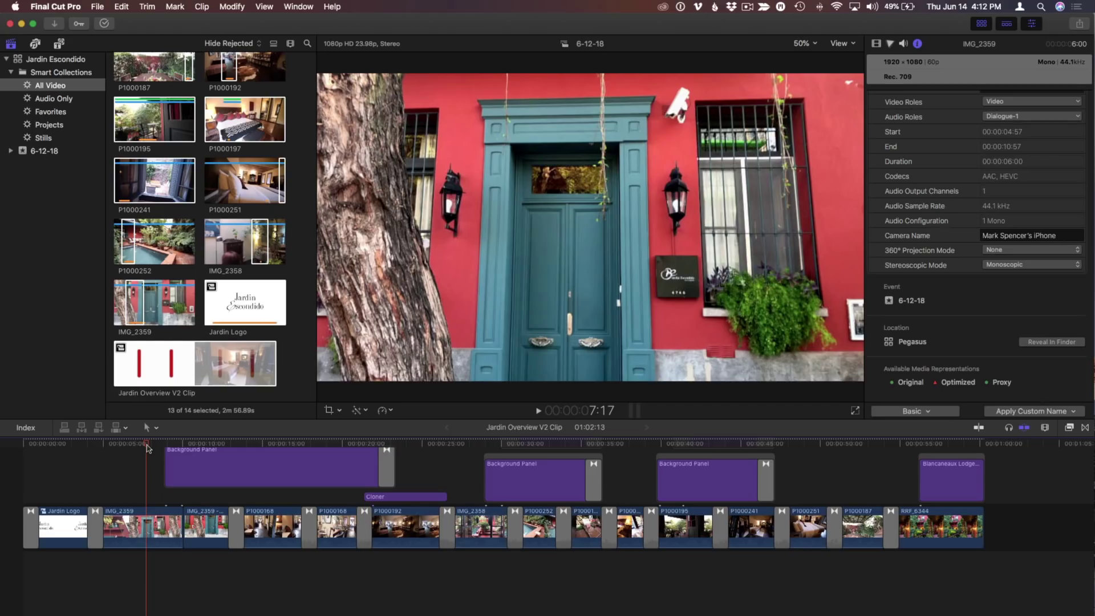
Open the Road folder on 500SSD_1 and copy the 2.4 GB Final Cut Proxy Media folder into it
{"action": "key", "text": "super+Tab"}
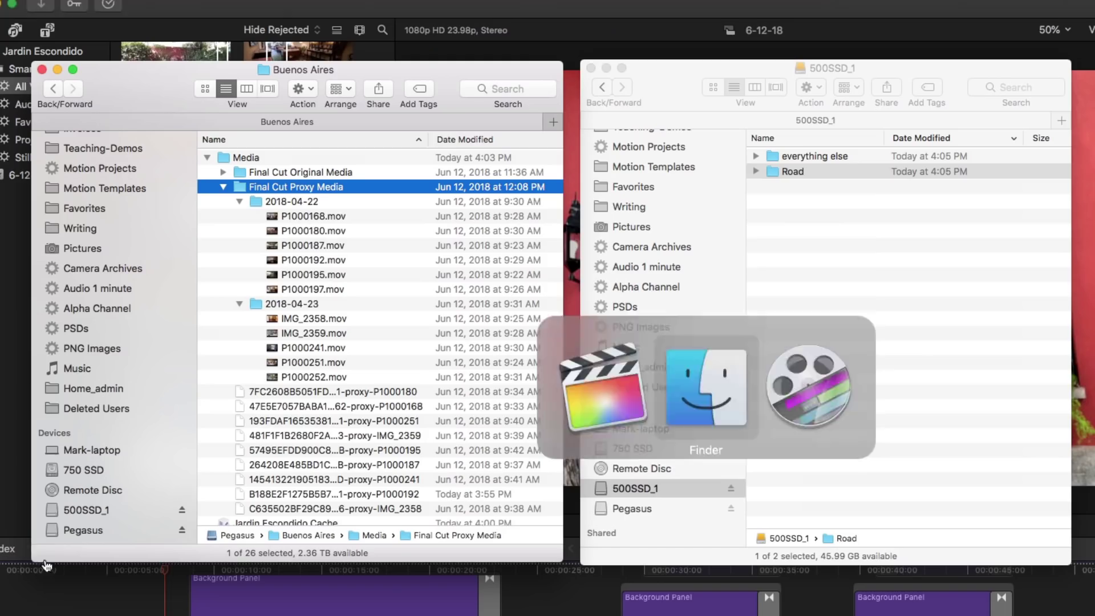
{"action": "scroll", "coordinate": [601, 242], "scroll_direction": "up", "scroll_amount": 2}
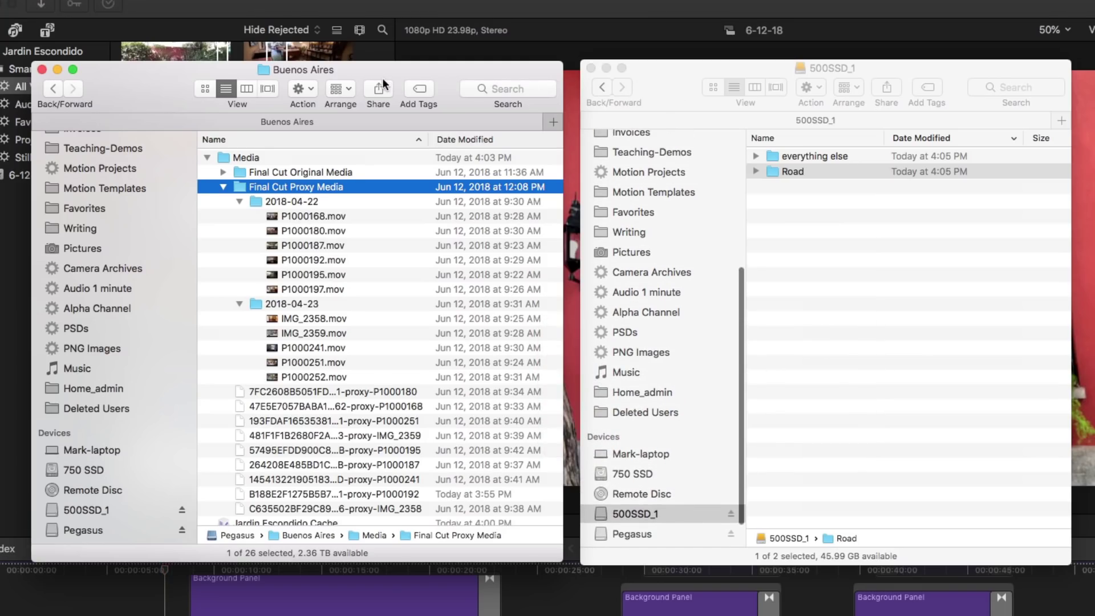
{"action": "left_click_drag", "start_coordinate": [383, 78], "coordinate": [371, 74]}
{"action": "left_click", "coordinate": [309, 71], "text": "super"}
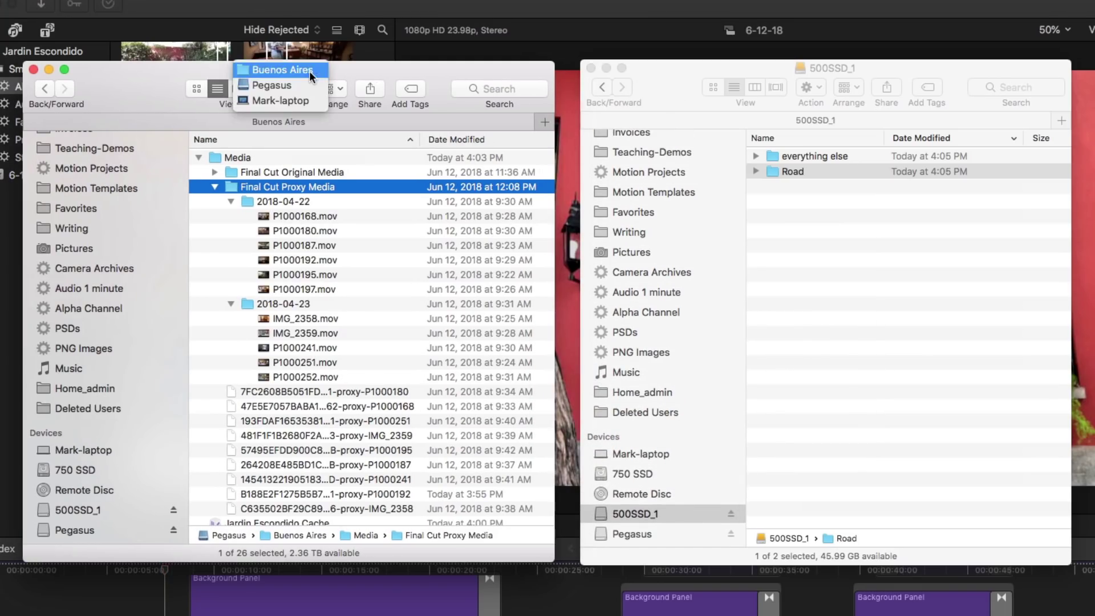
{"action": "left_click", "coordinate": [859, 70]}
{"action": "left_click_drag", "start_coordinate": [859, 71], "coordinate": [860, 71]}
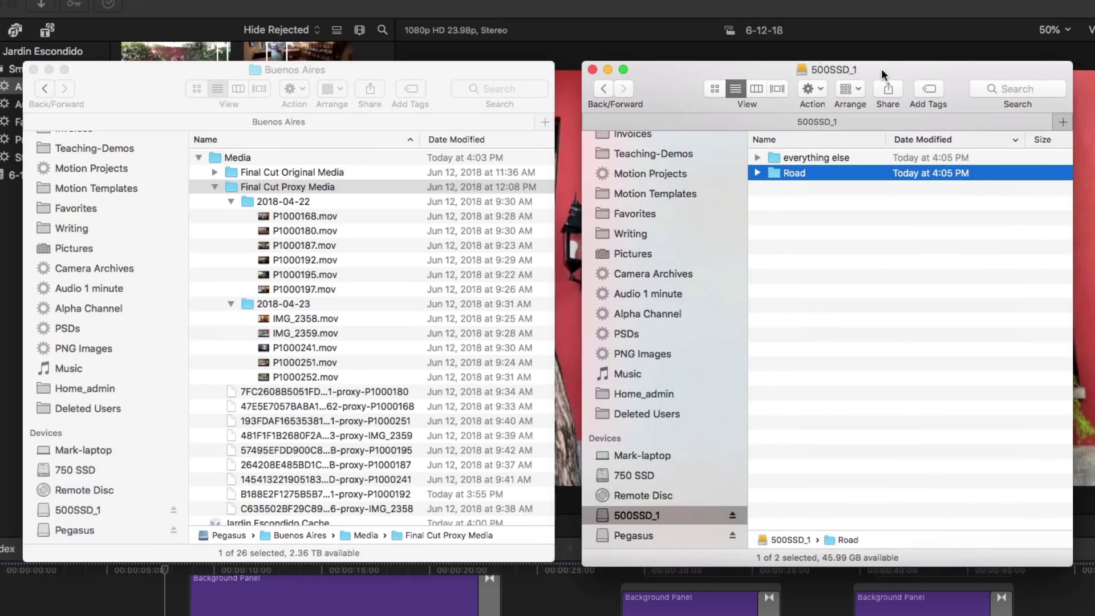
{"action": "double_click", "coordinate": [775, 172]}
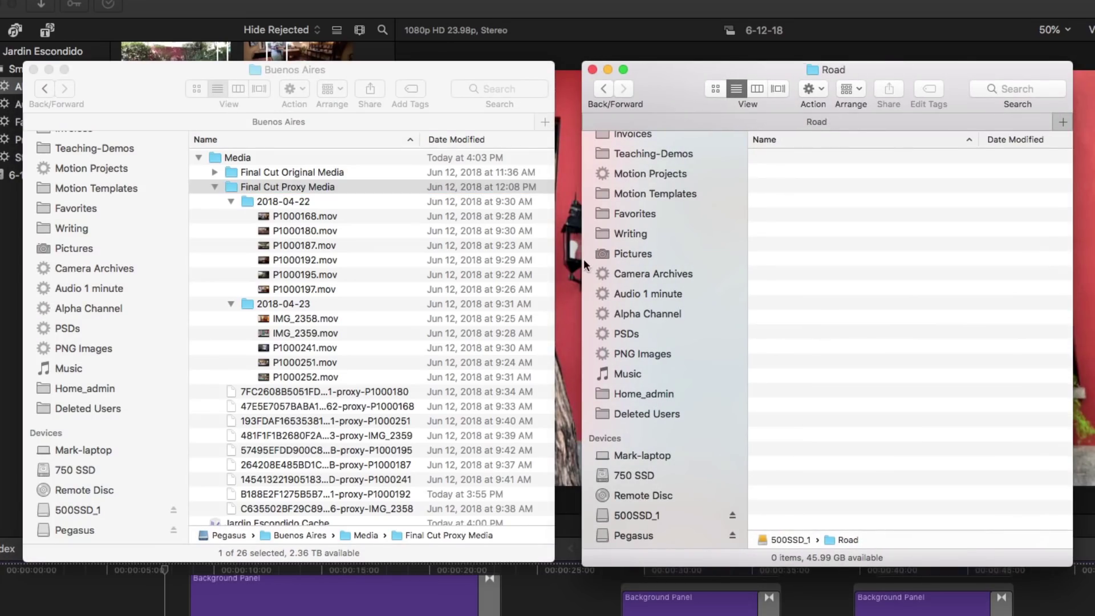
{"action": "left_click", "coordinate": [214, 186]}
{"action": "left_click_drag", "start_coordinate": [230, 187], "coordinate": [798, 258]}
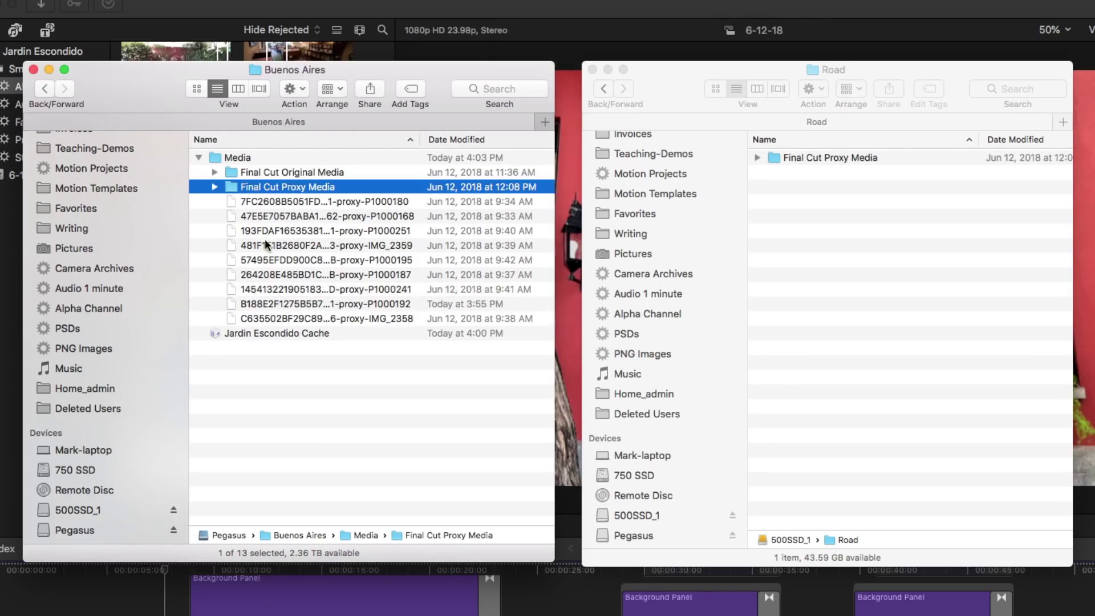
Copy RRF_6344.jpg from Final Cut Original Media into the Road folder
{"action": "left_click", "coordinate": [215, 172], "text": "alt"}
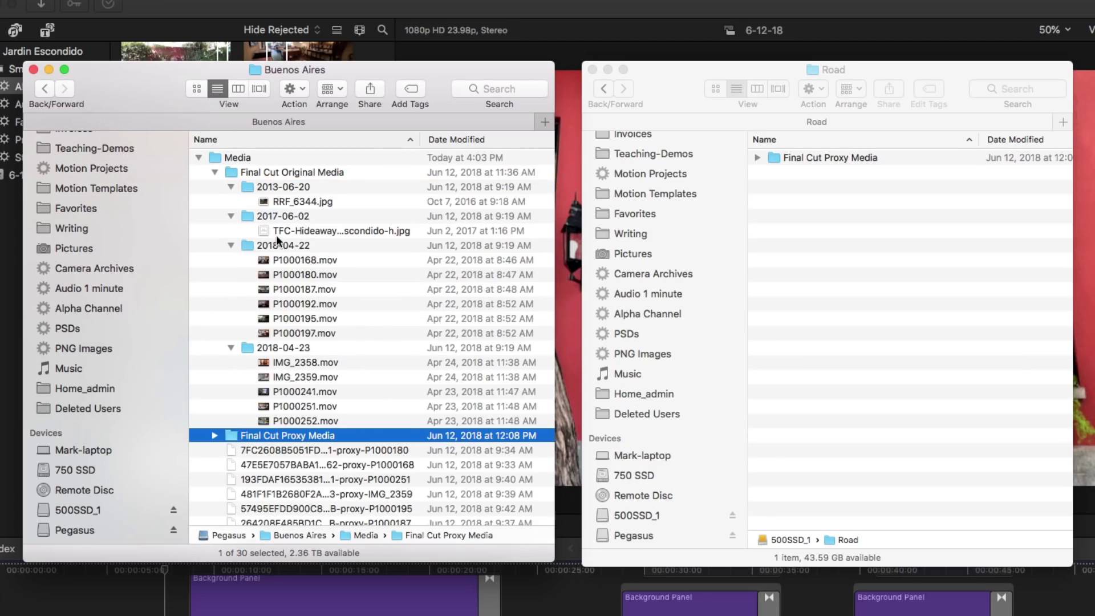
{"action": "left_click", "coordinate": [268, 201]}
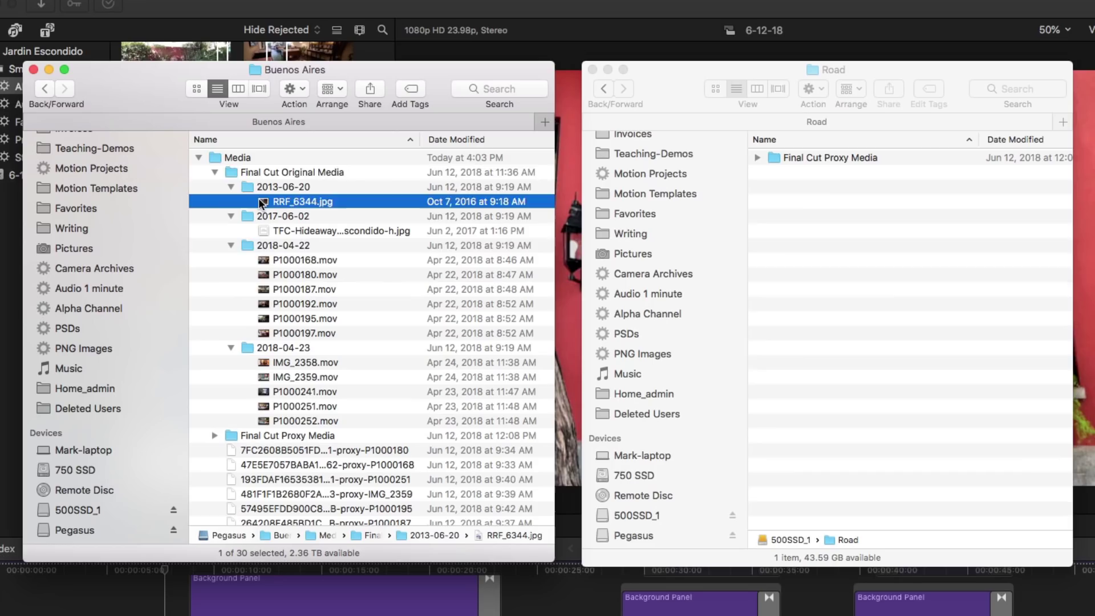
{"action": "left_click_drag", "start_coordinate": [258, 197], "coordinate": [854, 330]}
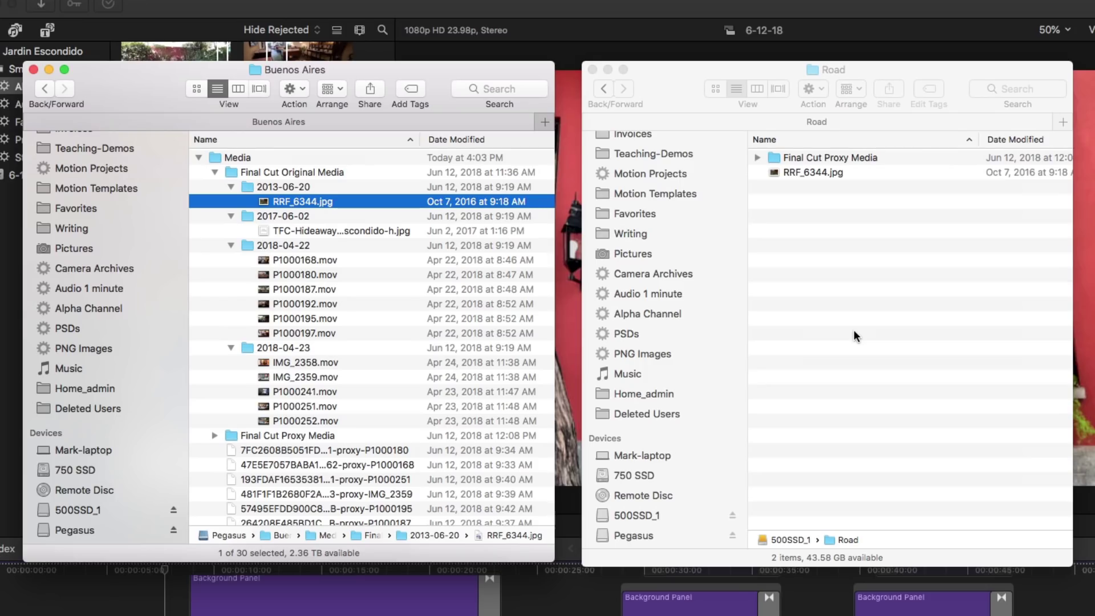
{"action": "left_click", "coordinate": [680, 84]}
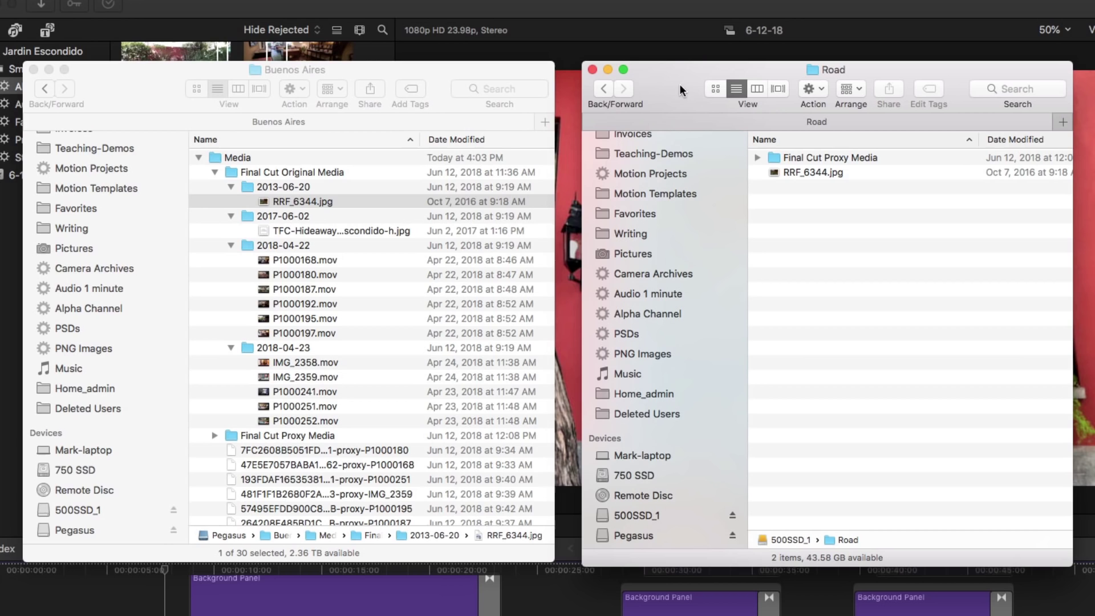
Hide Final Cut Pro to reveal the Finder windows and make Buenos Aires active
{"action": "left_click", "coordinate": [557, 8]}
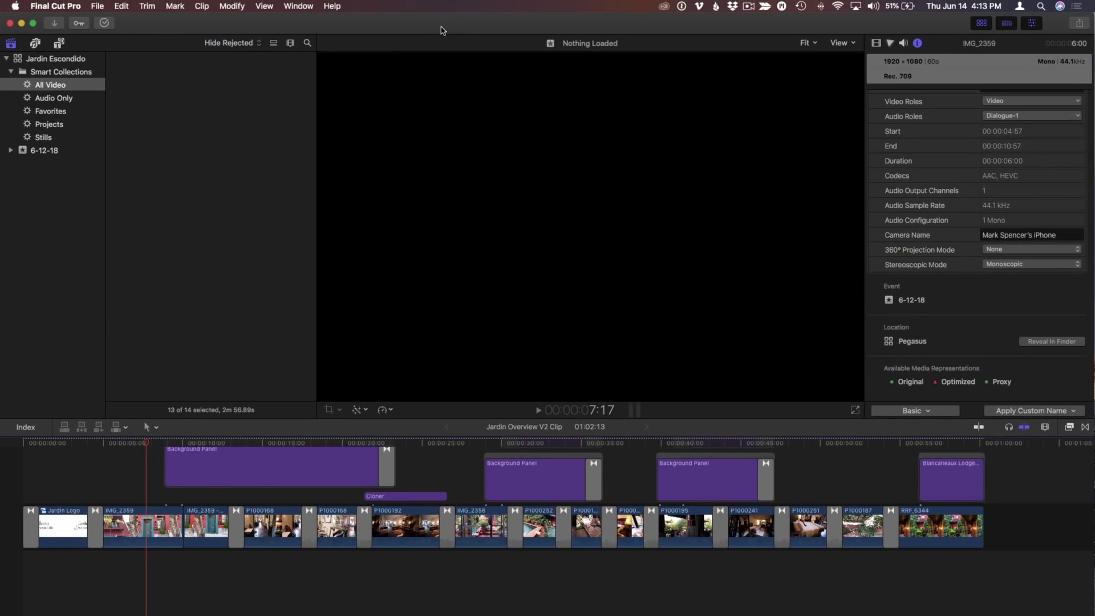
{"action": "key", "text": "super+h"}
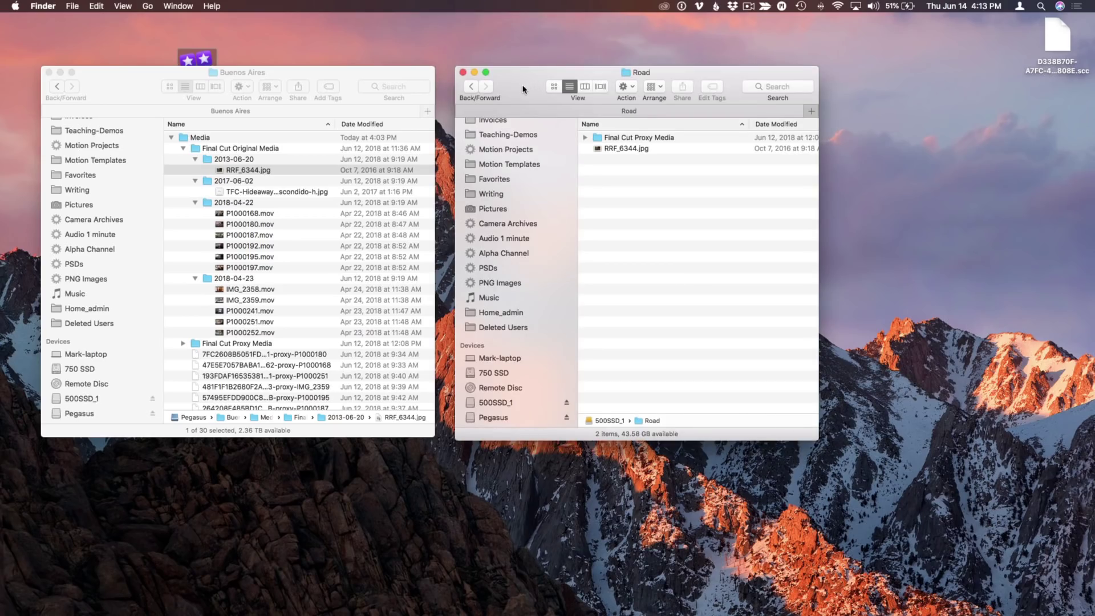
{"action": "left_click", "coordinate": [135, 86]}
{"action": "scroll", "coordinate": [106, 366], "scroll_direction": "down", "scroll_amount": 2}
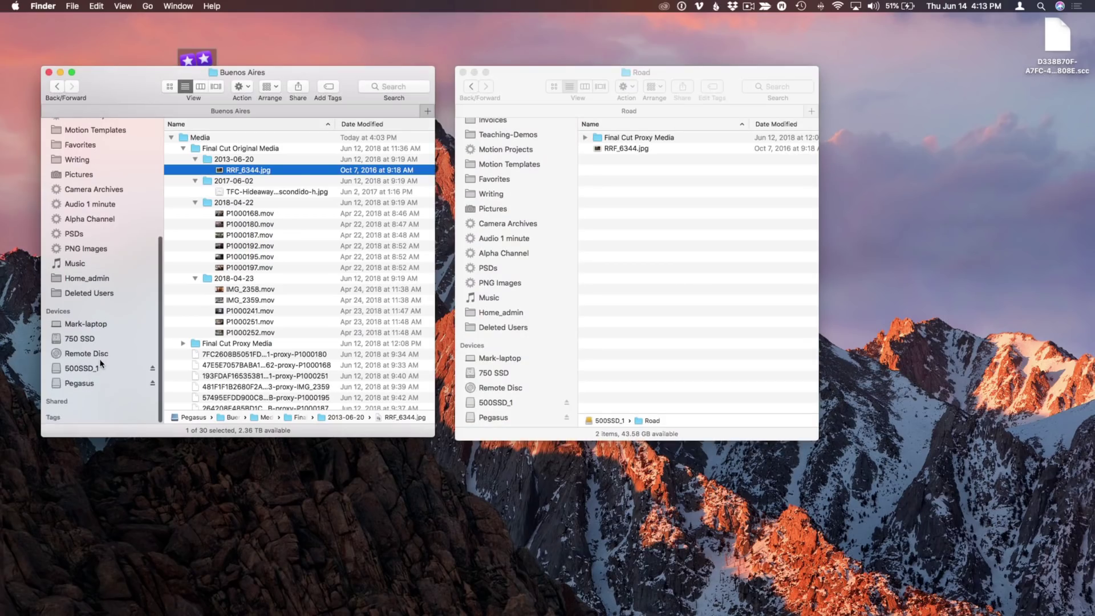
Eject Pegasus, copy the Jardin Escondido library into Road, and select the copy
{"action": "left_click", "coordinate": [153, 385]}
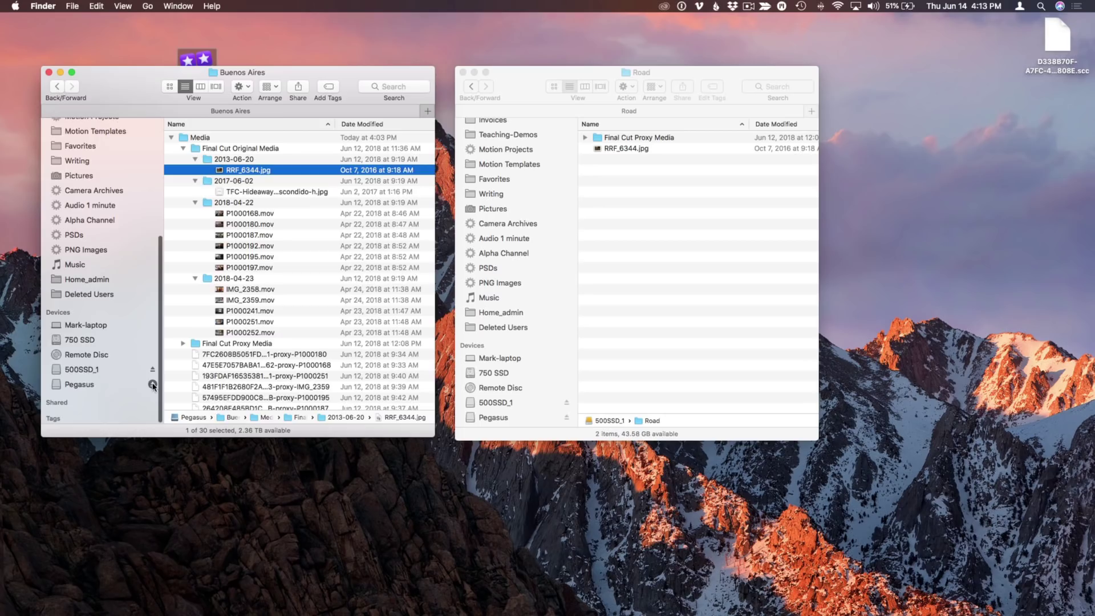
{"action": "left_click_drag", "start_coordinate": [132, 96], "coordinate": [119, 161]}
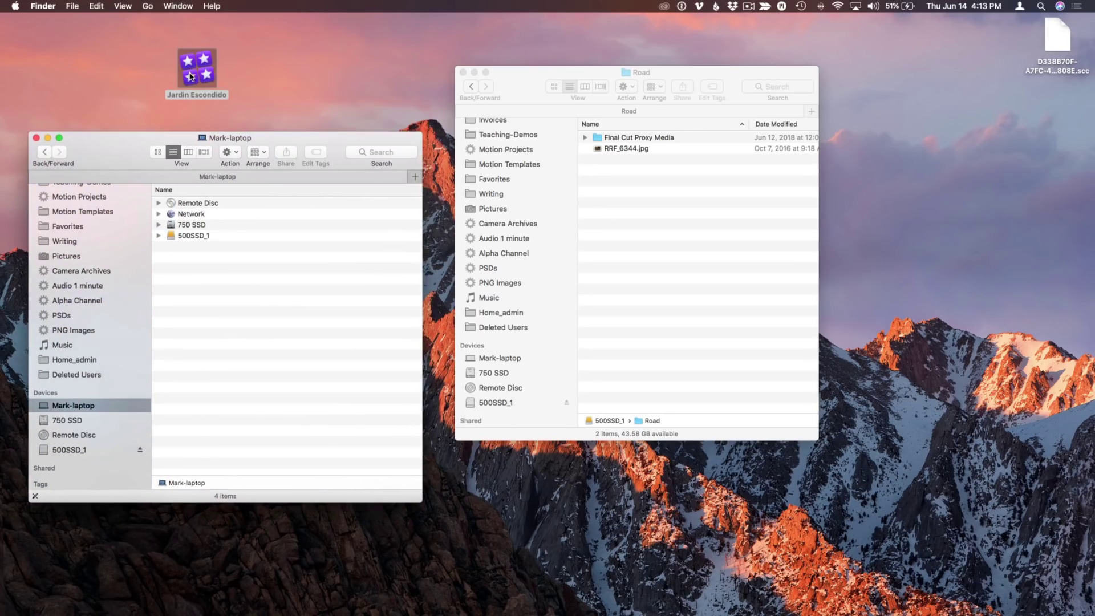
{"action": "left_click_drag", "start_coordinate": [191, 77], "coordinate": [646, 221]}
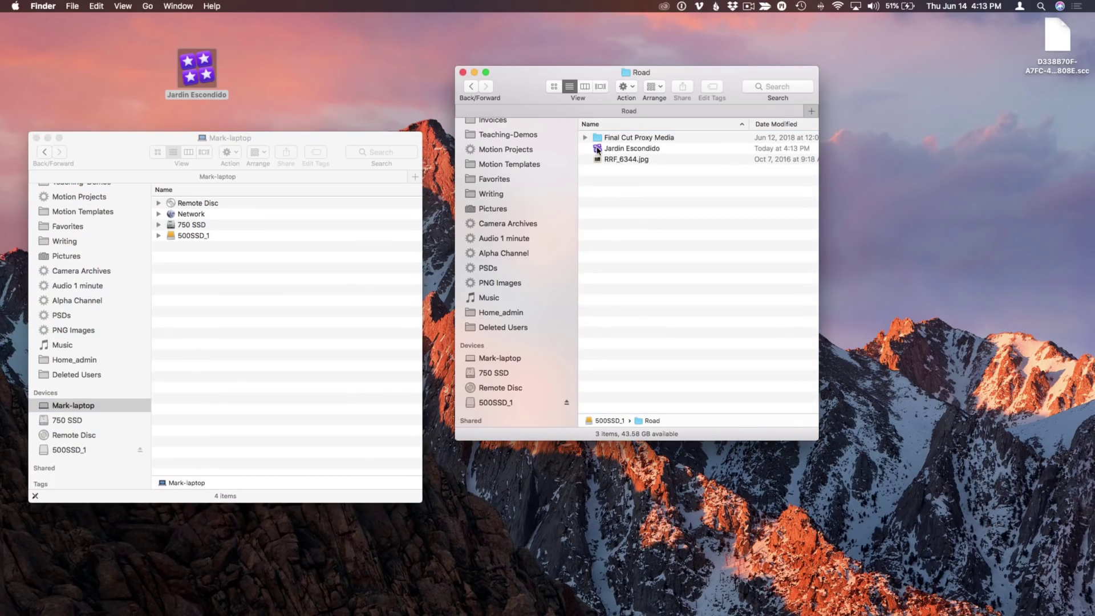
{"action": "left_click", "coordinate": [597, 150]}
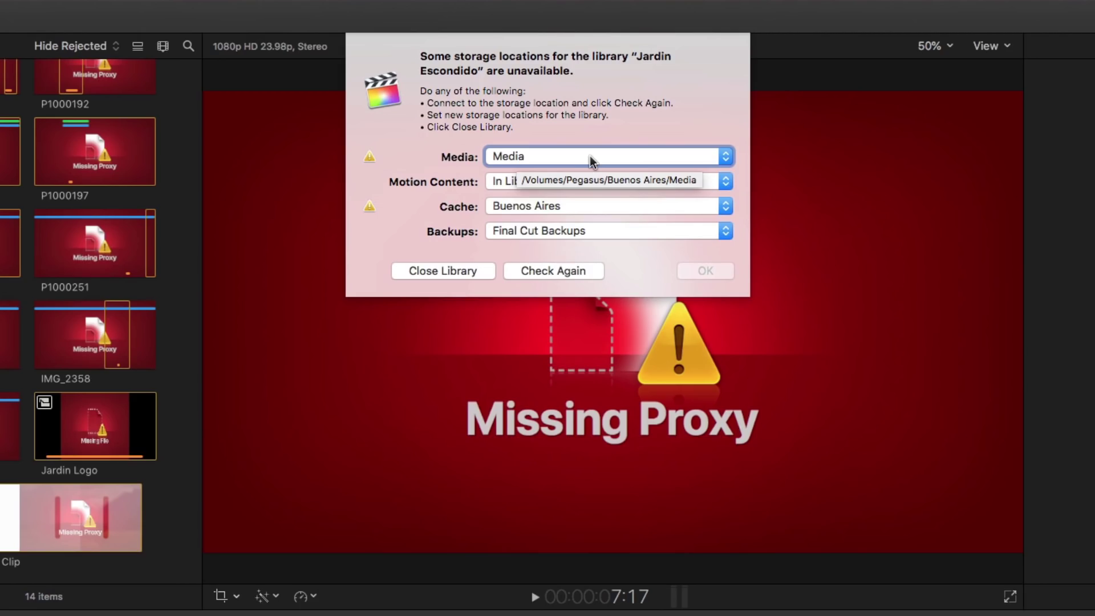
Set the library's media storage location to the Road folder on 500SSD_1
{"action": "left_click", "coordinate": [590, 155]}
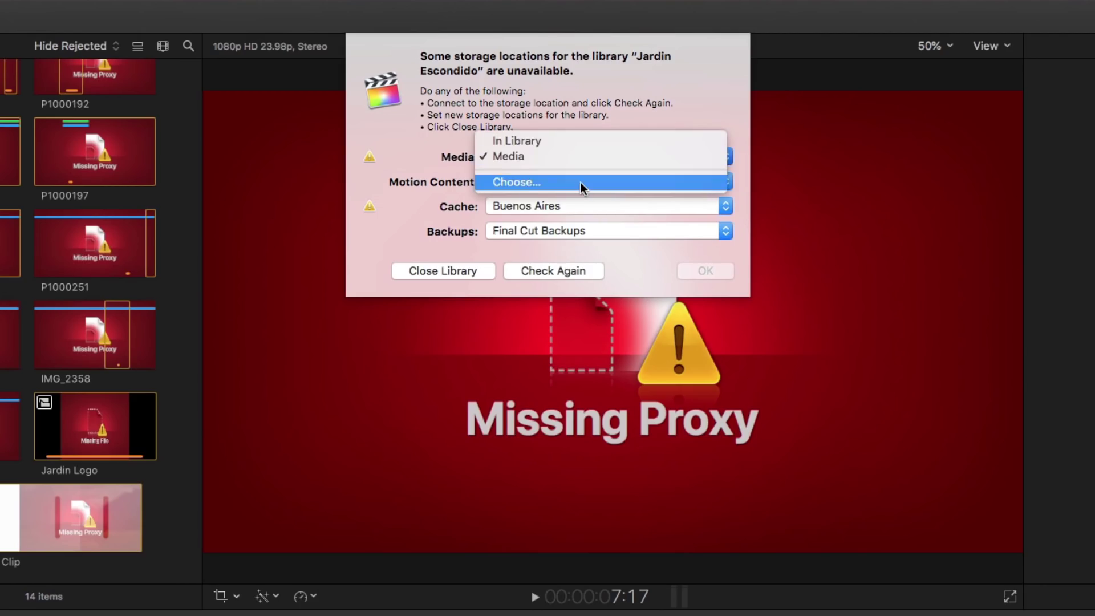
{"action": "left_click", "coordinate": [580, 183]}
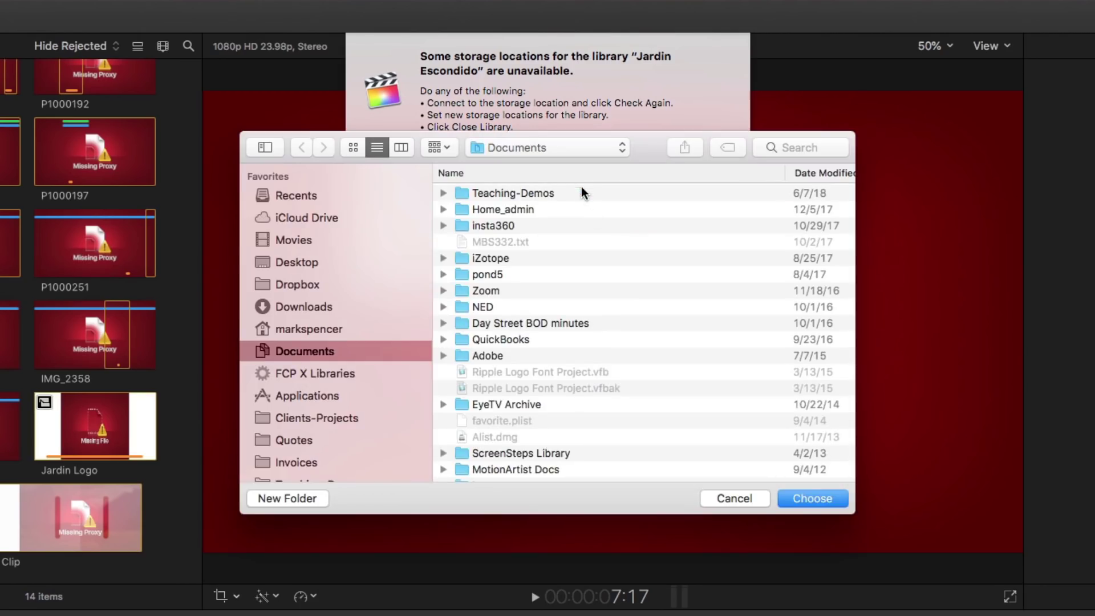
{"action": "scroll", "coordinate": [320, 351], "scroll_direction": "down", "scroll_amount": 15}
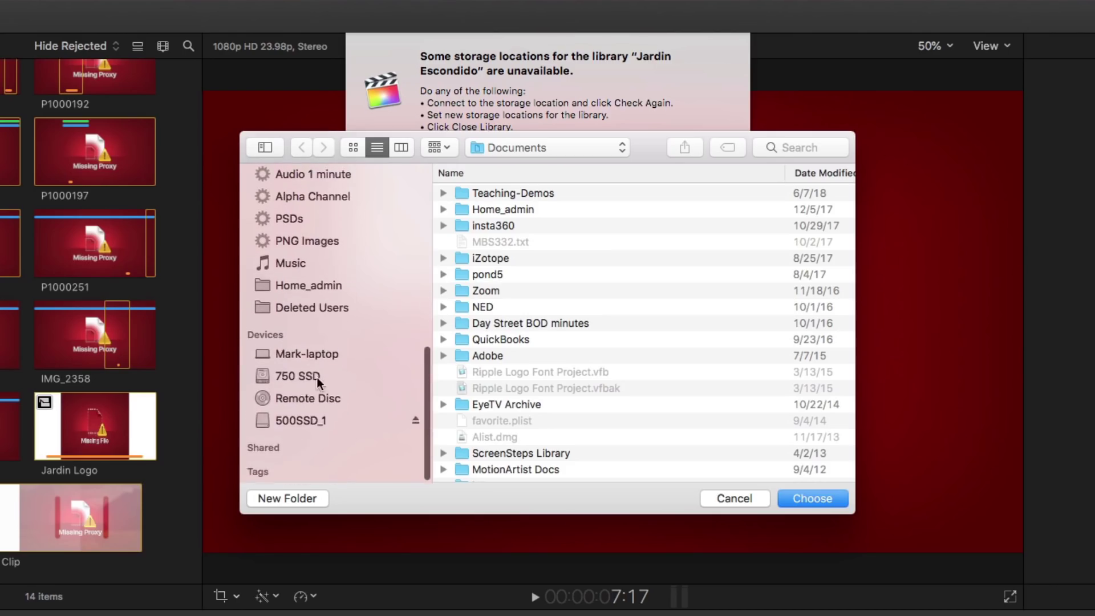
{"action": "left_click", "coordinate": [311, 408]}
{"action": "scroll", "coordinate": [309, 419], "scroll_direction": "up", "scroll_amount": 1}
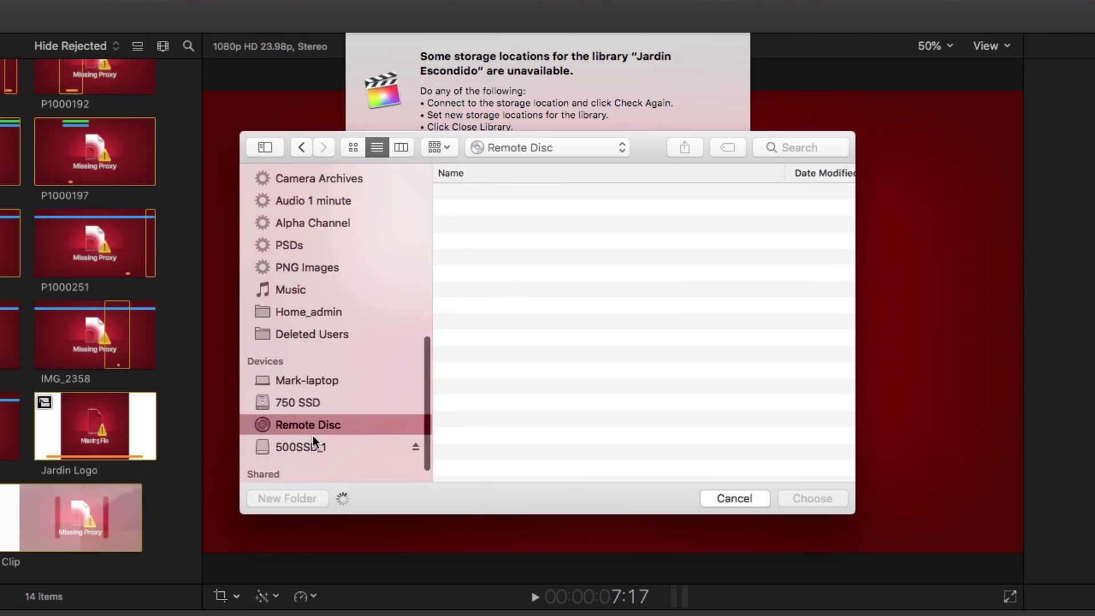
{"action": "scroll", "coordinate": [312, 436], "scroll_direction": "down", "scroll_amount": 2}
{"action": "left_click", "coordinate": [309, 440]}
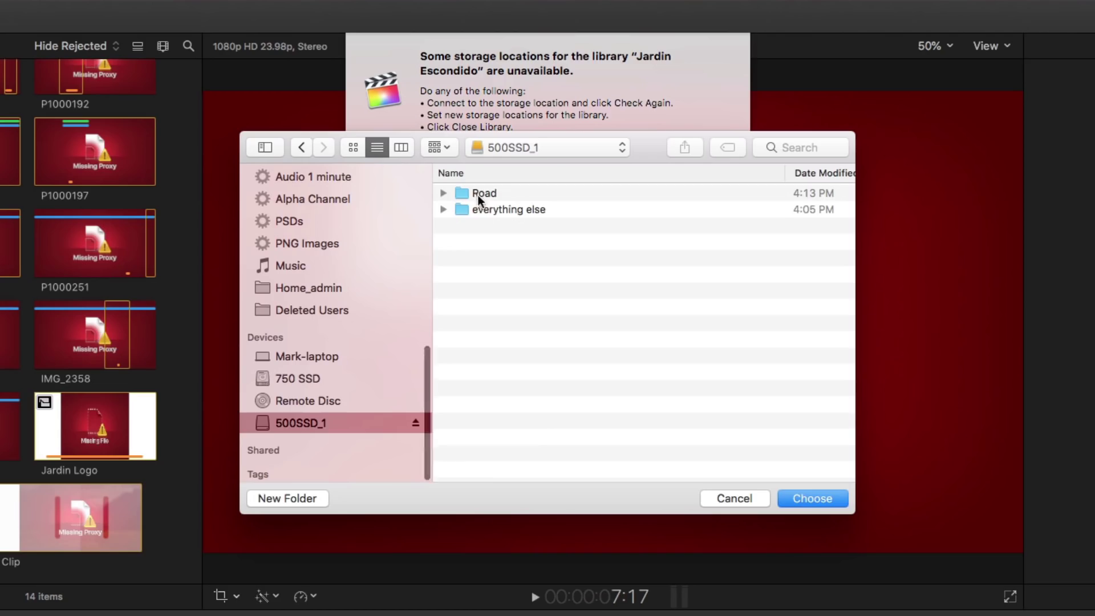
{"action": "left_click", "coordinate": [477, 194]}
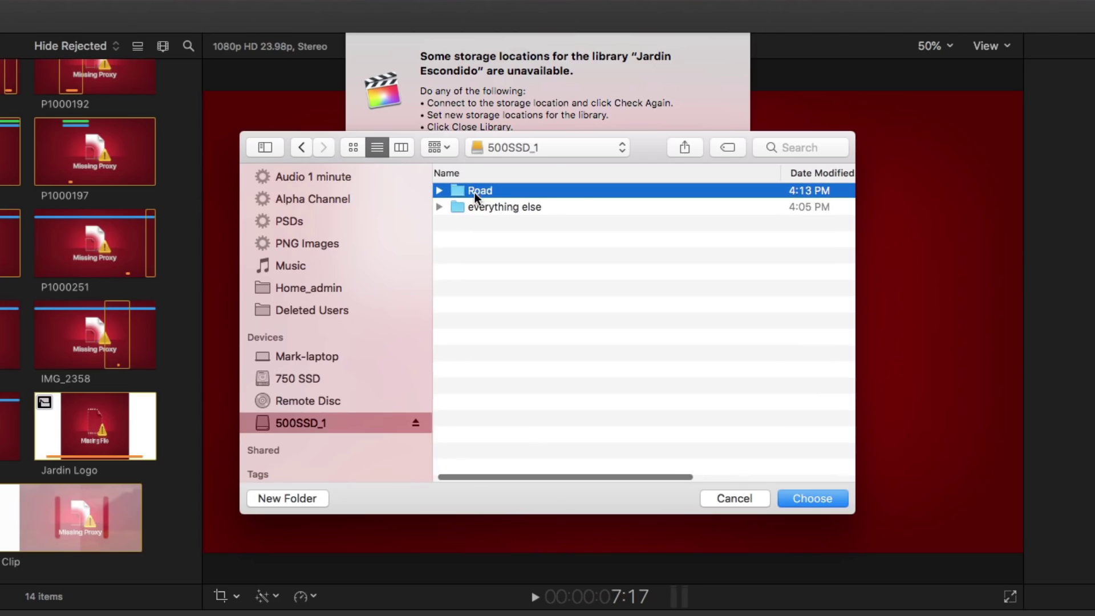
{"action": "double_click", "coordinate": [463, 190]}
{"action": "left_click", "coordinate": [813, 494]}
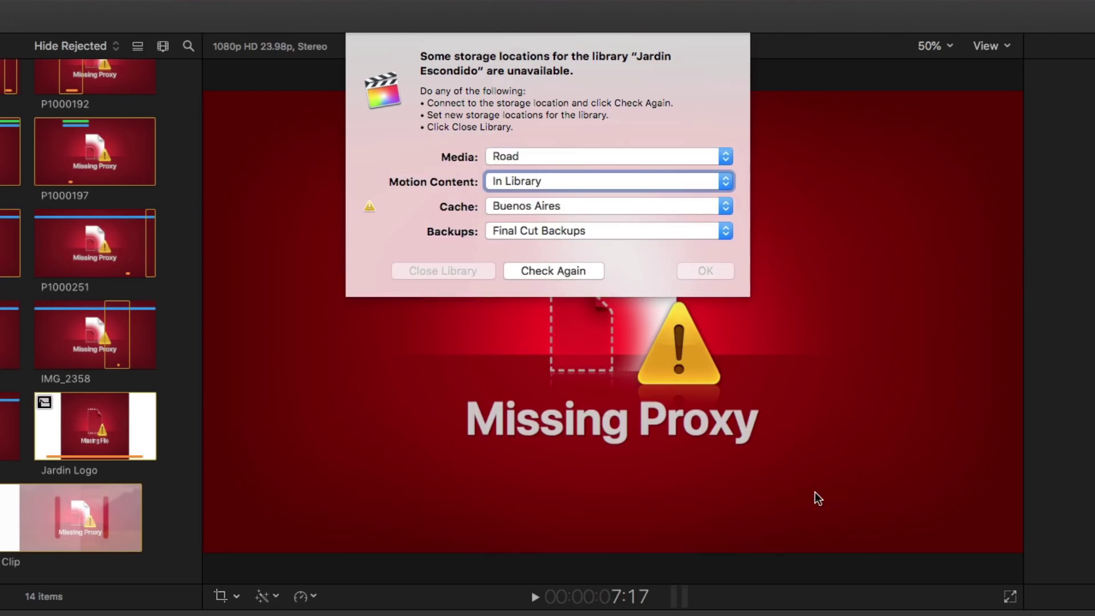
Set the cache storage location to the Road folder as well
{"action": "left_click", "coordinate": [569, 206]}
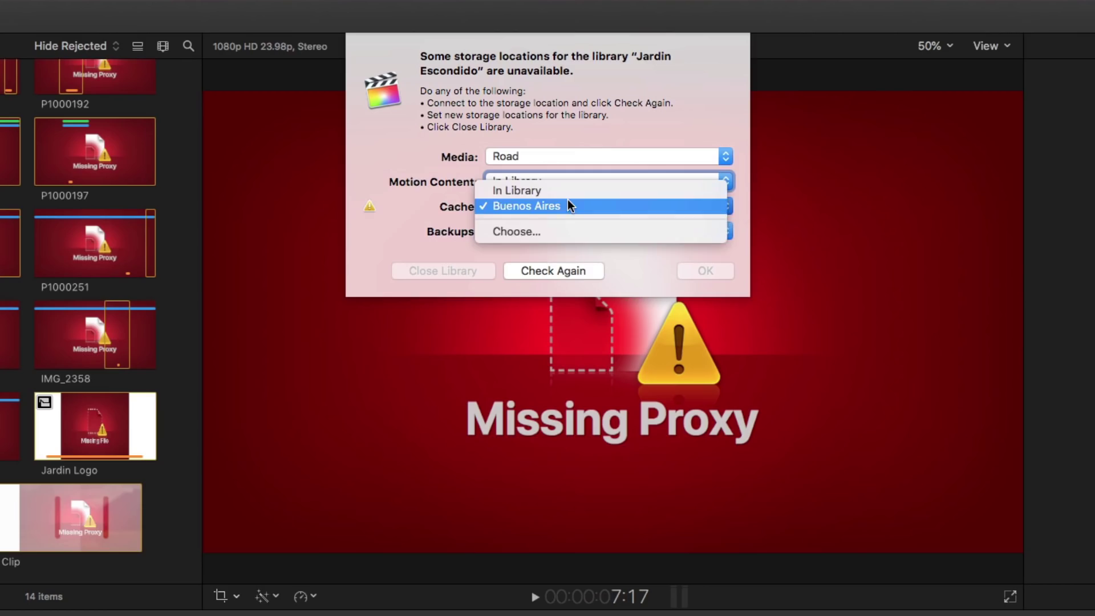
{"action": "left_click", "coordinate": [566, 229]}
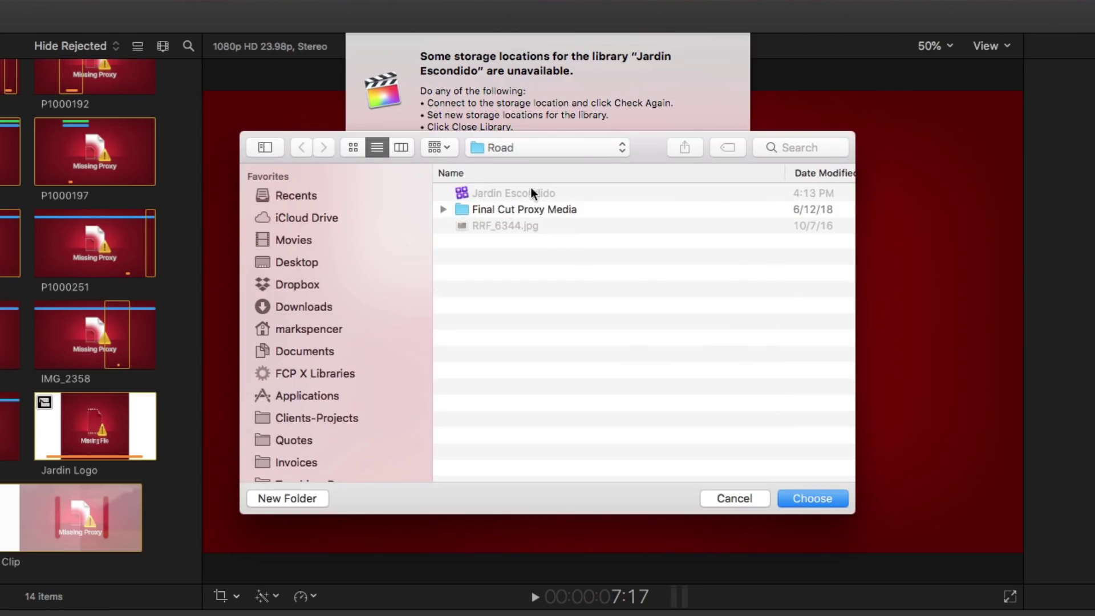
{"action": "left_click", "coordinate": [822, 498]}
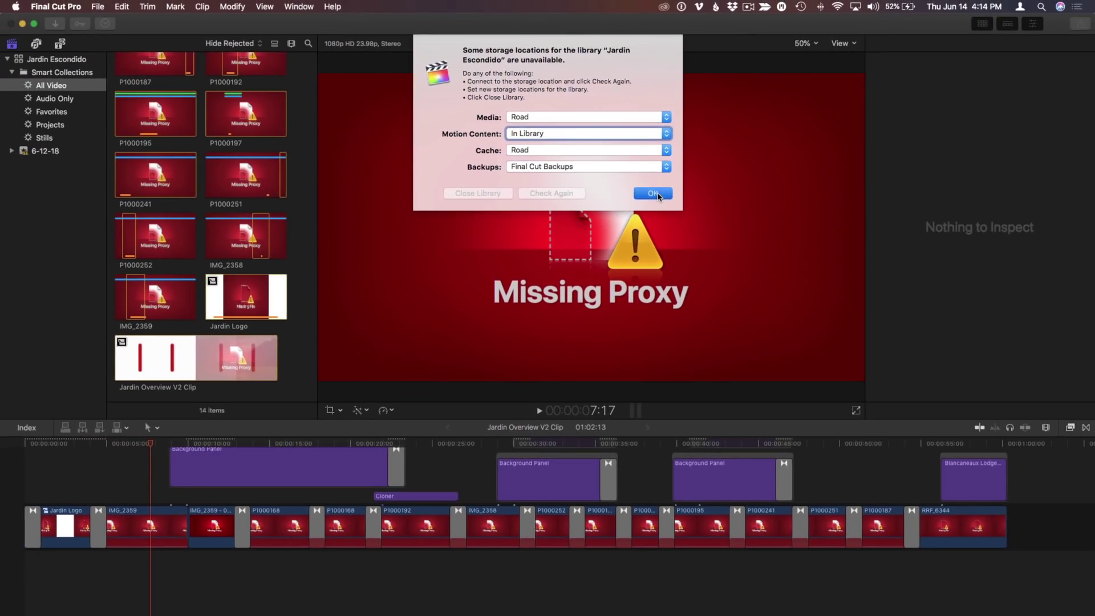
Confirm the new storage locations and switch viewer playback to Optimized/Original
{"action": "left_click", "coordinate": [653, 193]}
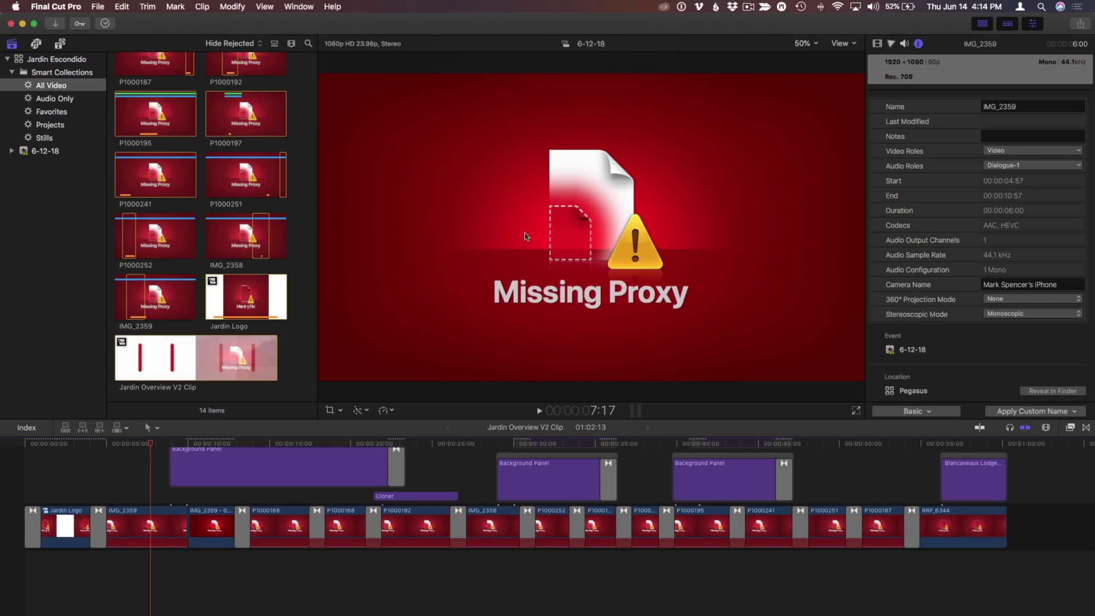
{"action": "left_click", "coordinate": [846, 44]}
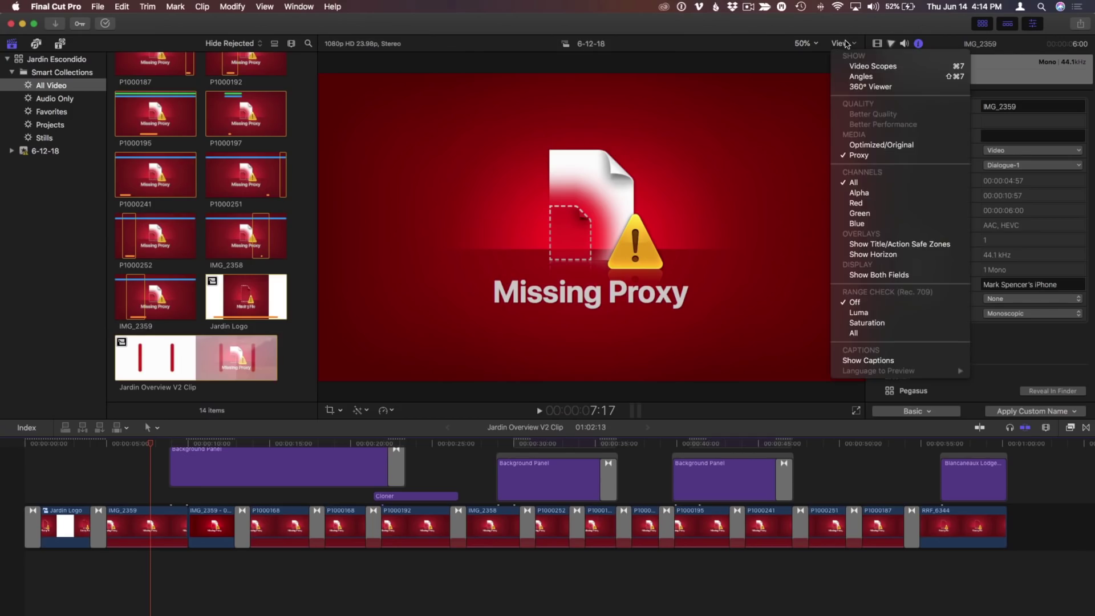
{"action": "left_click", "coordinate": [888, 146]}
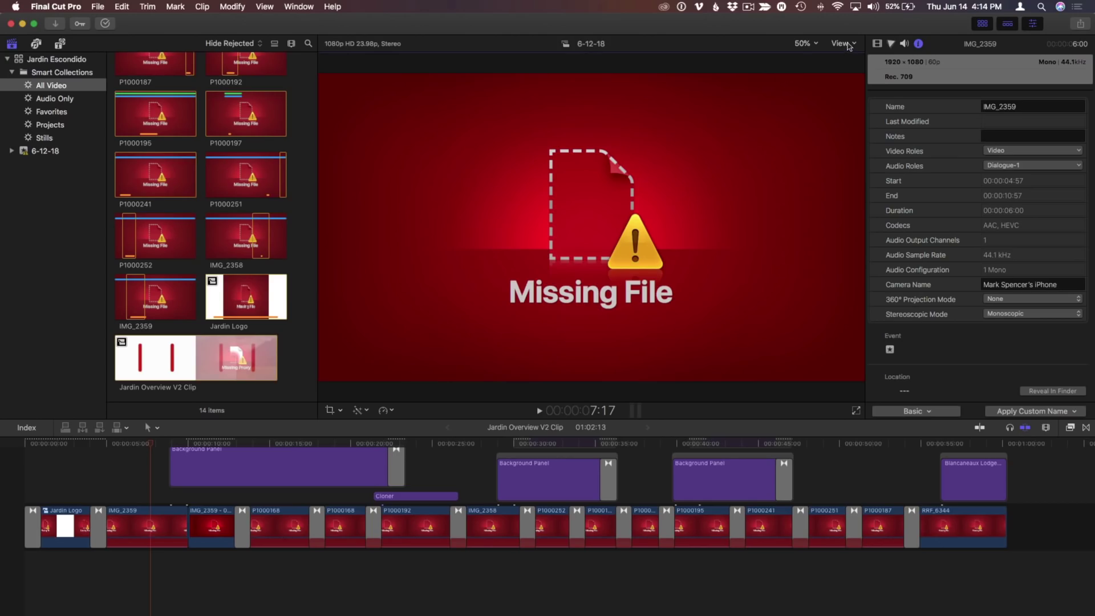
{"action": "left_click", "coordinate": [848, 44]}
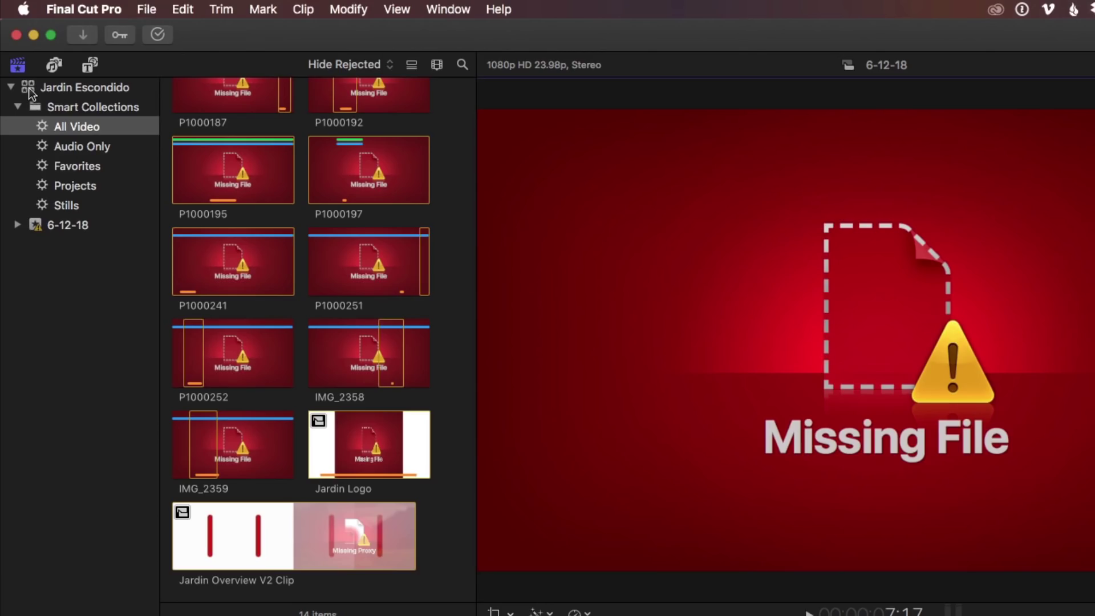
Select the 6-12-18 event in the Jardin Escondido library and bring up the File menu
{"action": "left_click", "coordinate": [28, 87]}
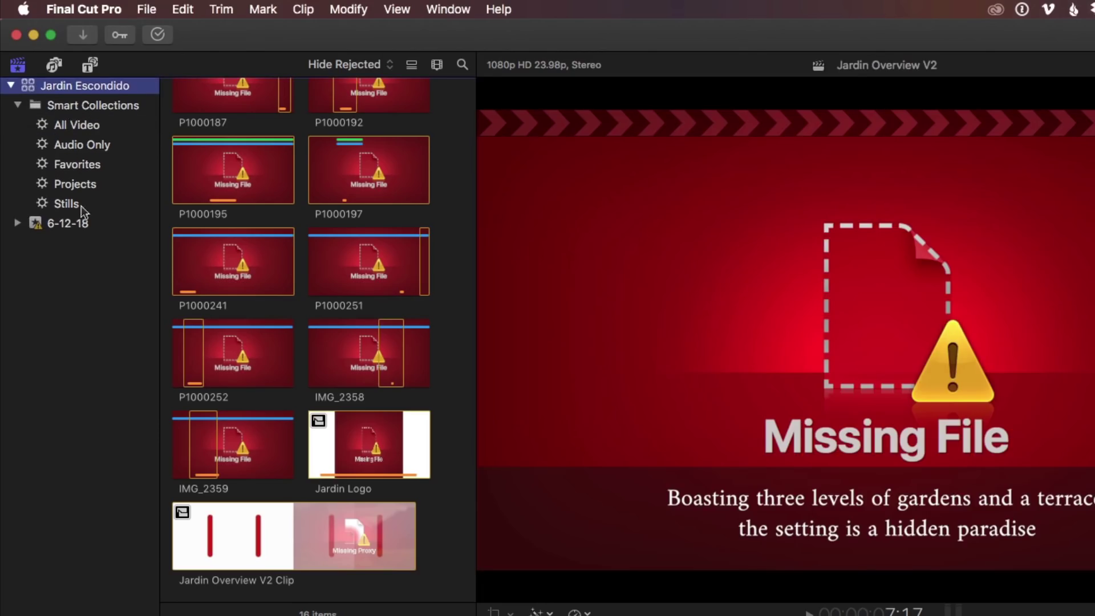
{"action": "left_click", "coordinate": [72, 226]}
{"action": "left_click", "coordinate": [138, 9]}
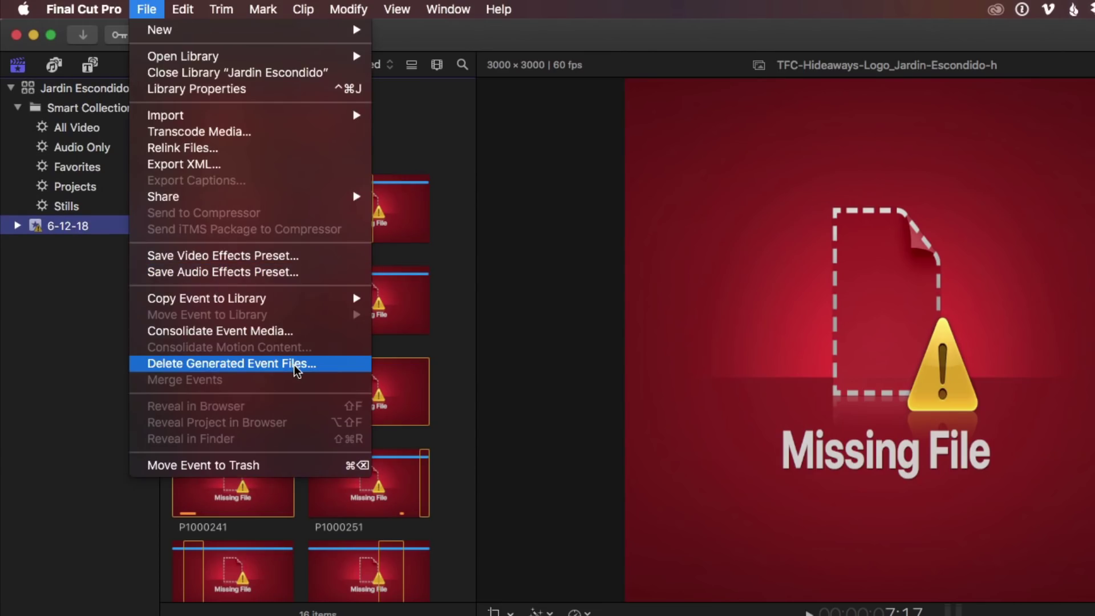
Delete the generated proxy media for the 6-12-18 event
{"action": "left_click", "coordinate": [256, 363]}
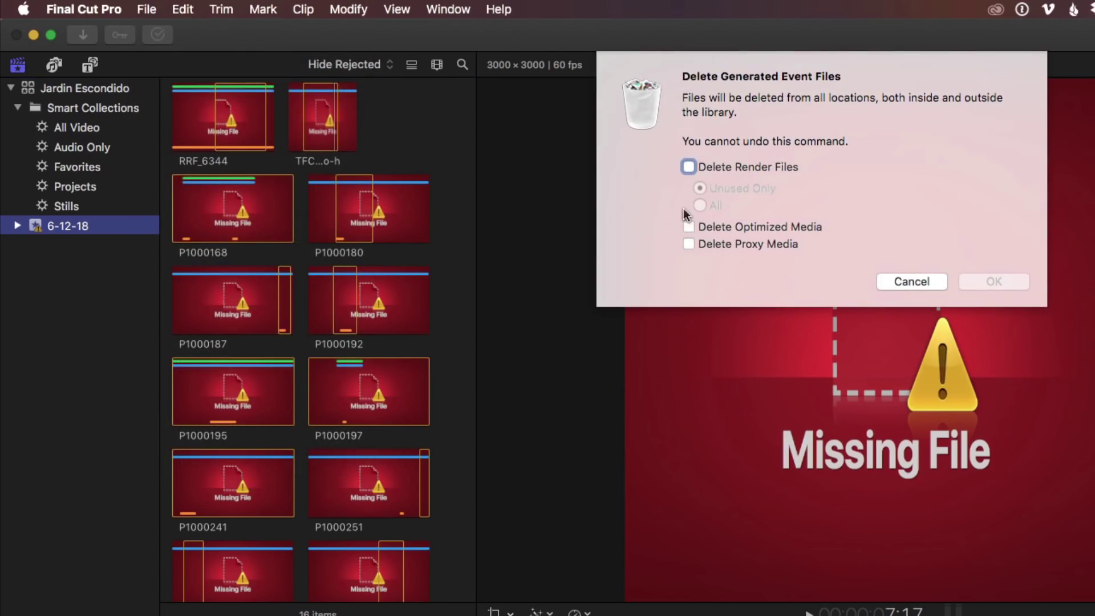
{"action": "left_click", "coordinate": [688, 244]}
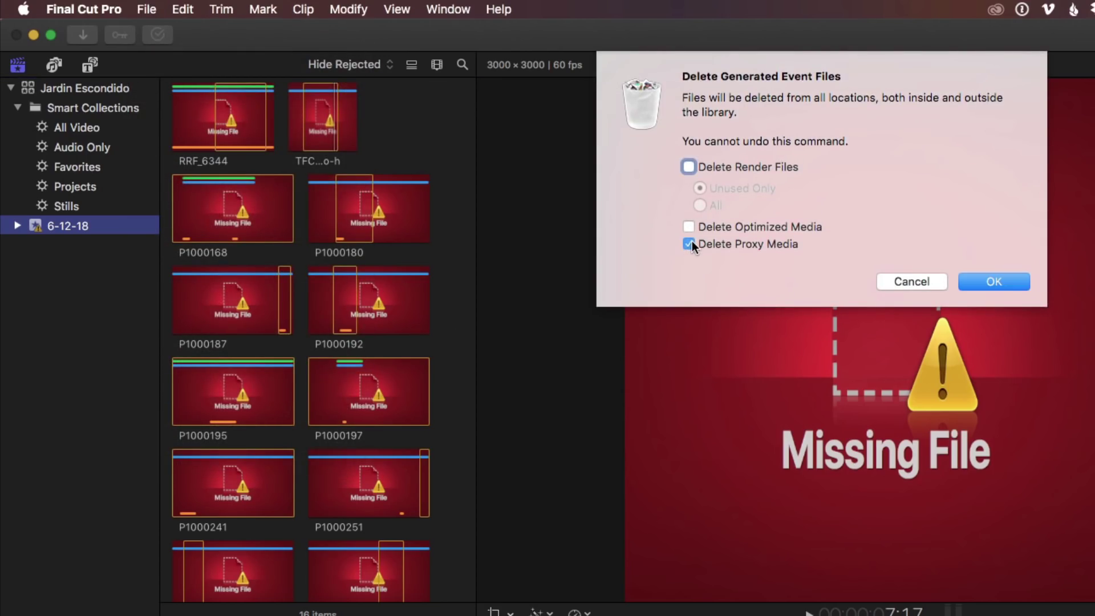
{"action": "left_click", "coordinate": [1001, 279]}
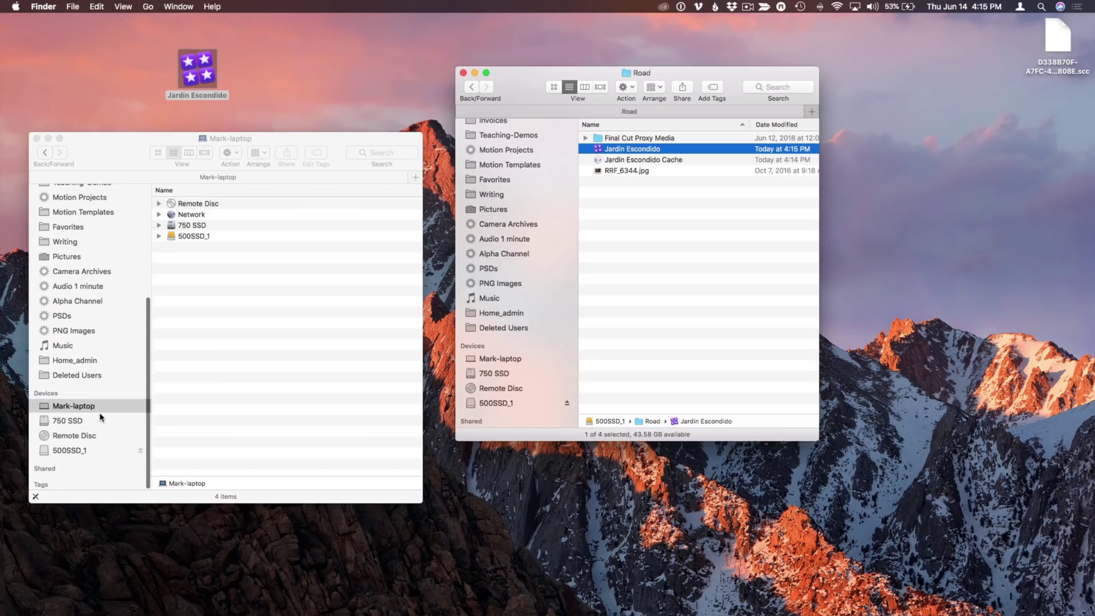
Open the Jardin Escondido library from the Road folder on 500SSD_1 in Final Cut Pro
{"action": "scroll", "coordinate": [91, 435], "scroll_direction": "down", "scroll_amount": 1}
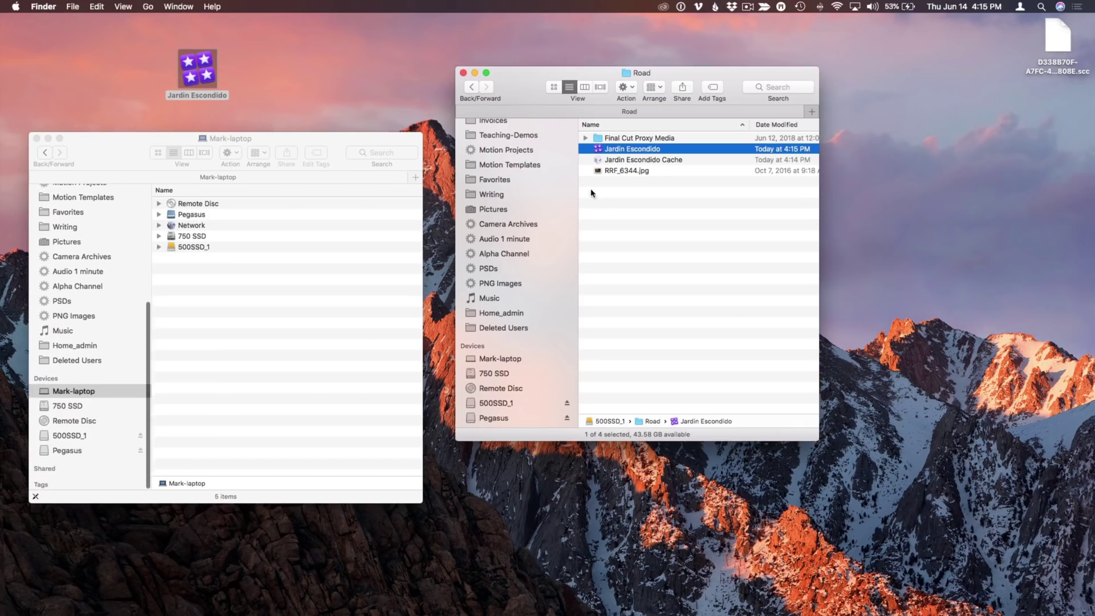
{"action": "left_click", "coordinate": [591, 192]}
{"action": "double_click", "coordinate": [597, 150]}
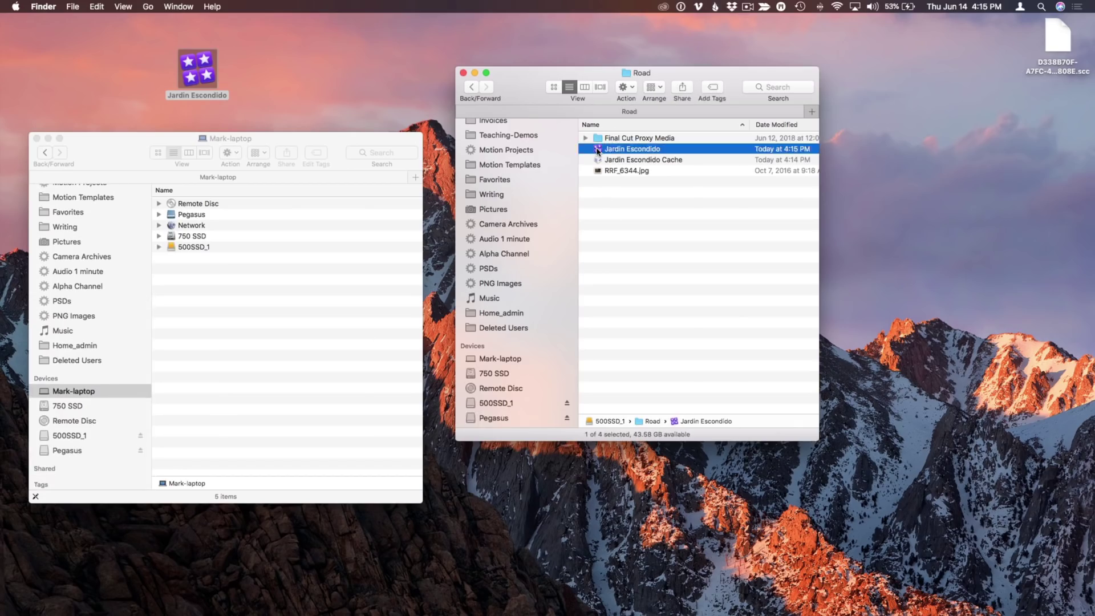
{"action": "scroll", "coordinate": [525, 251], "scroll_direction": "down", "scroll_amount": 1}
{"action": "scroll", "coordinate": [651, 212], "scroll_direction": "right", "scroll_amount": 2}
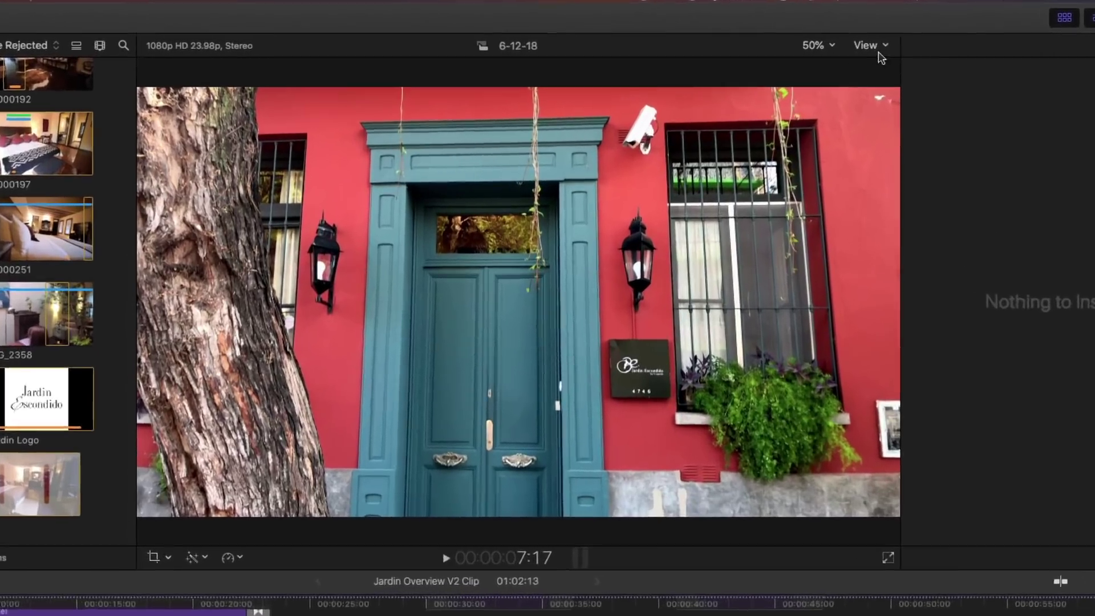
{"action": "left_click", "coordinate": [845, 45]}
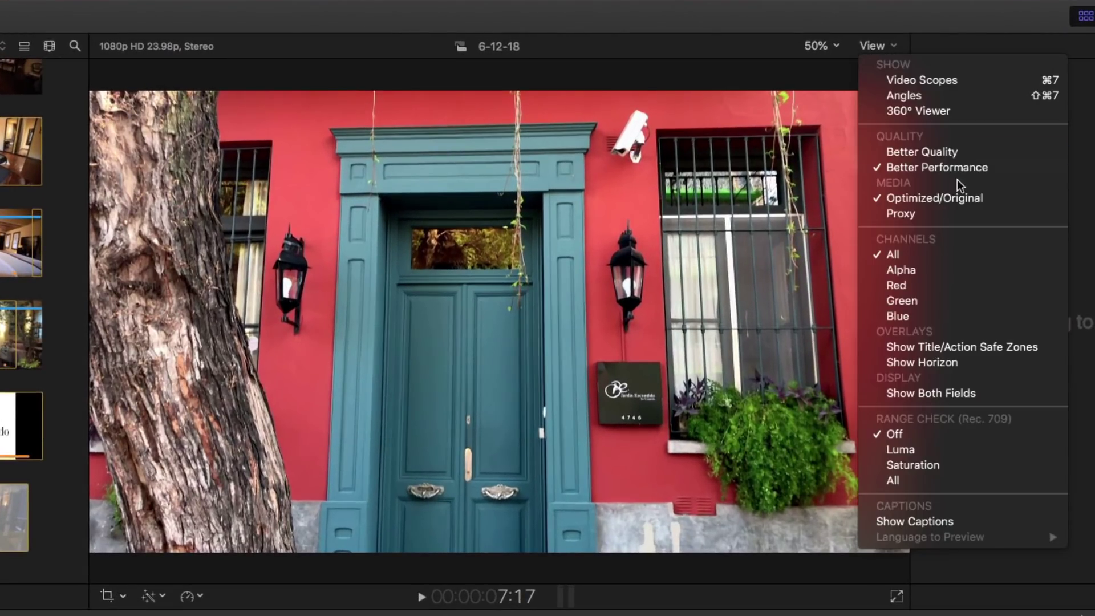
{"action": "left_click", "coordinate": [953, 214]}
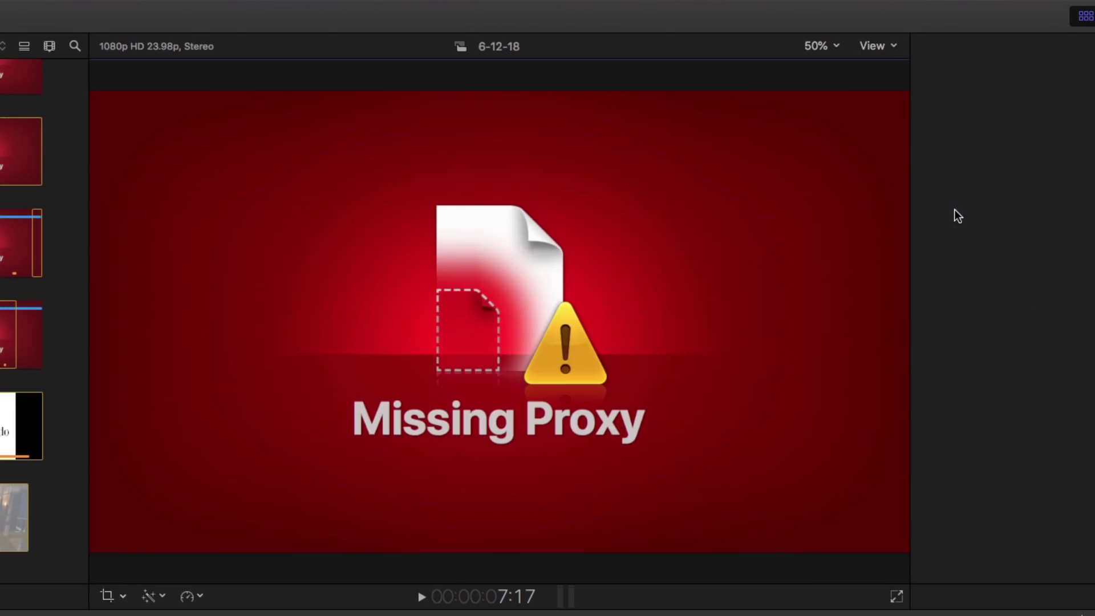
{"action": "left_click", "coordinate": [886, 50]}
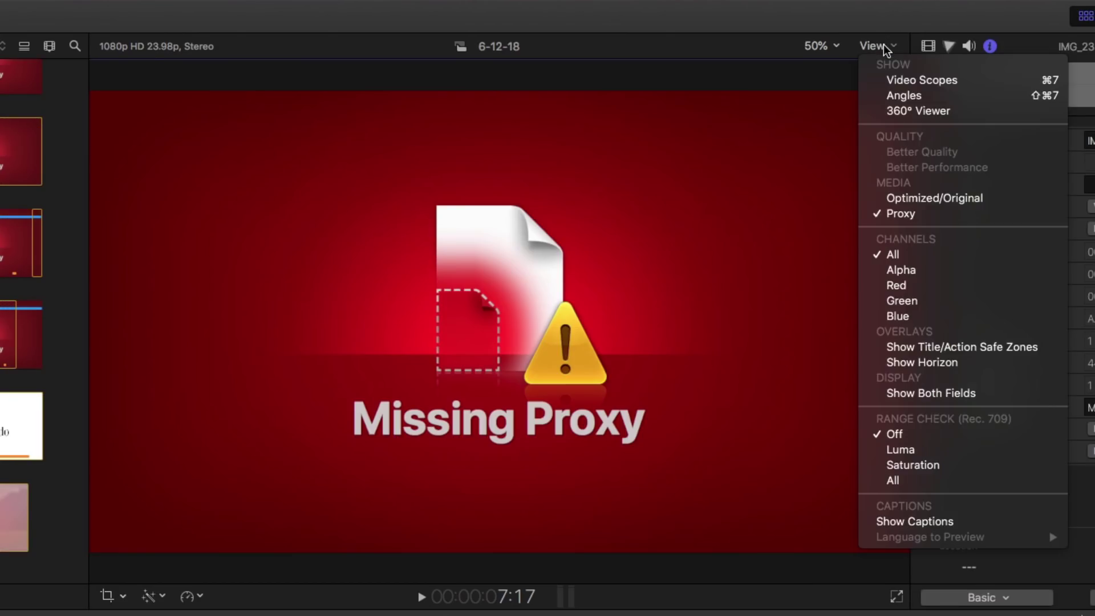
{"action": "left_click", "coordinate": [933, 199]}
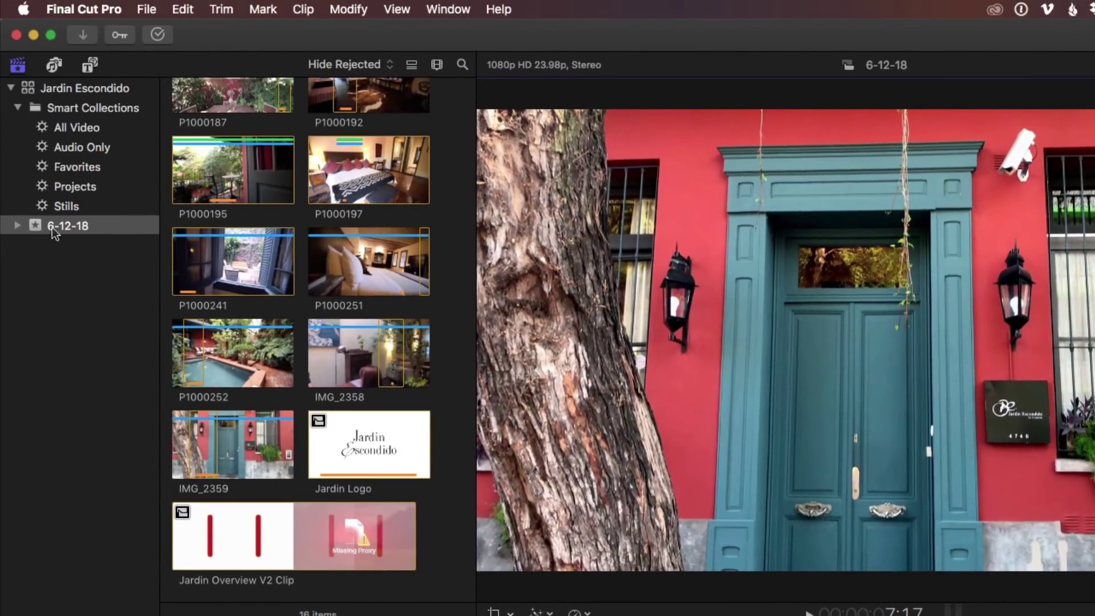
Transcode the 6-12-18 event's media to create proxy media only
{"action": "left_click", "coordinate": [52, 227]}
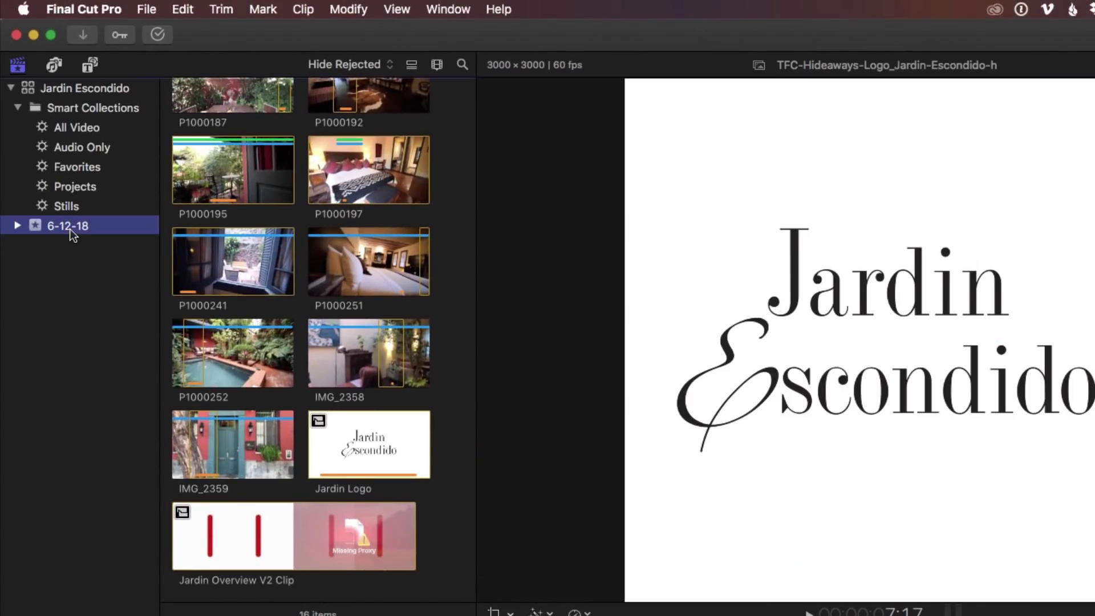
{"action": "left_click", "coordinate": [146, 9]}
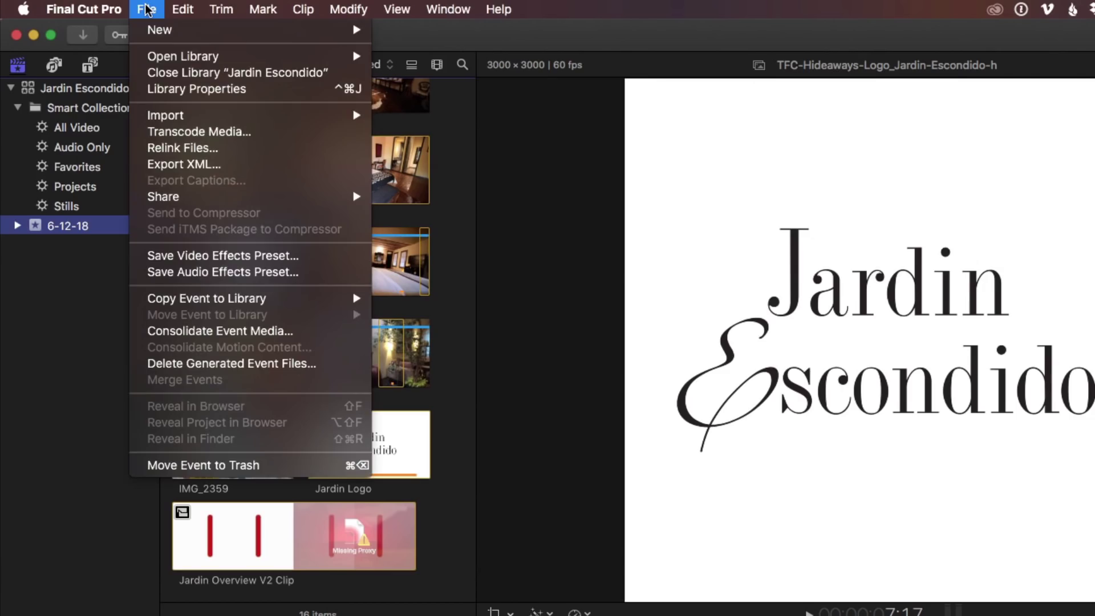
{"action": "left_click", "coordinate": [206, 132]}
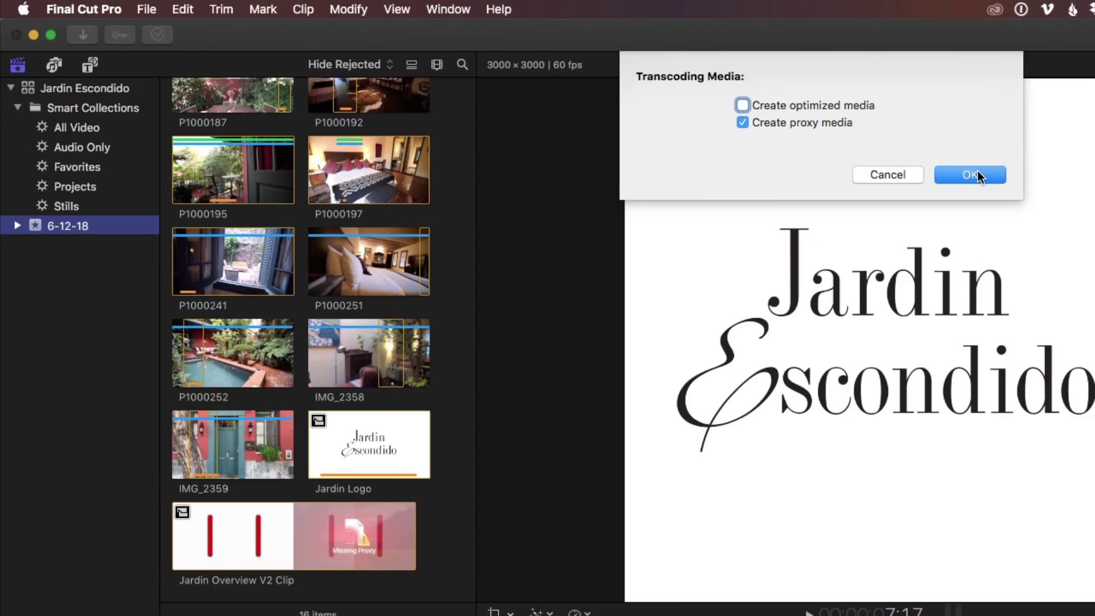
{"action": "left_click", "coordinate": [978, 173]}
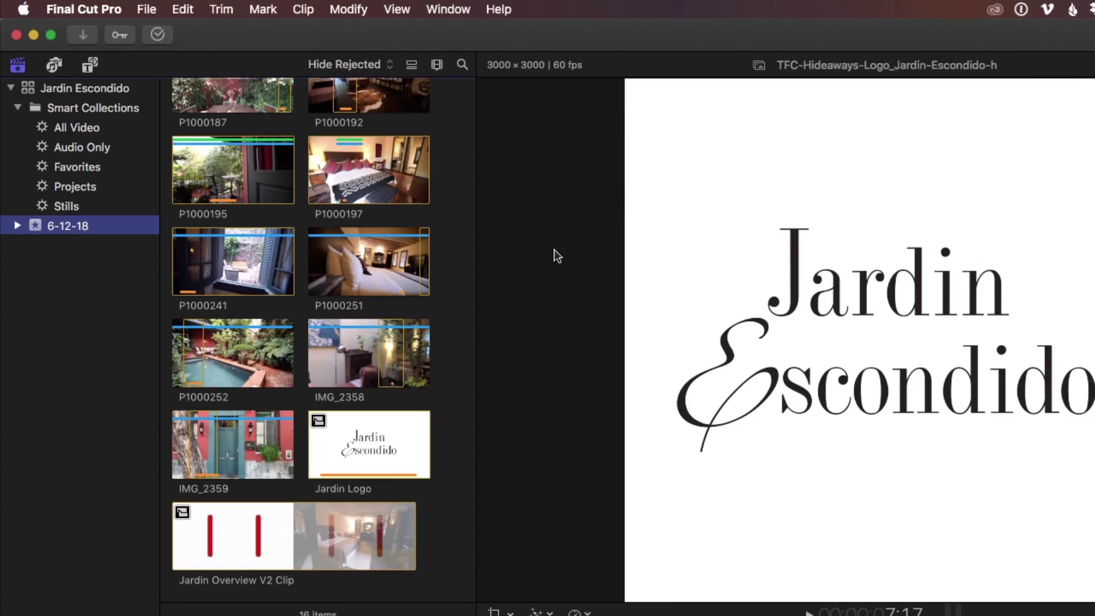
Check in the Background Tasks window that transcoding has finished
{"action": "left_click", "coordinate": [158, 36]}
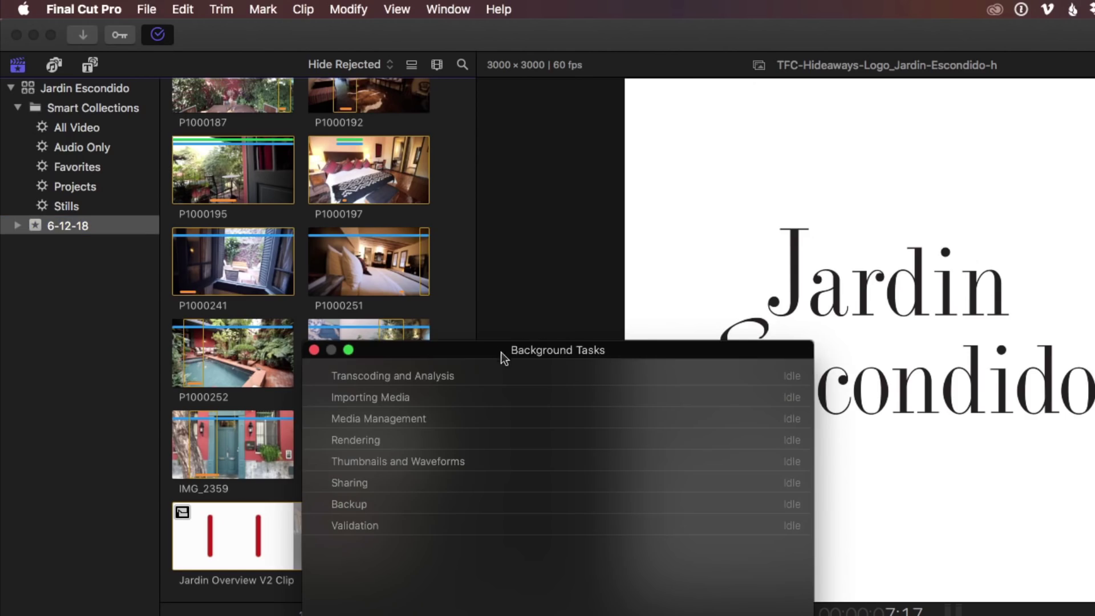
{"action": "left_click_drag", "start_coordinate": [500, 351], "coordinate": [761, 290]}
{"action": "left_click", "coordinate": [575, 296]}
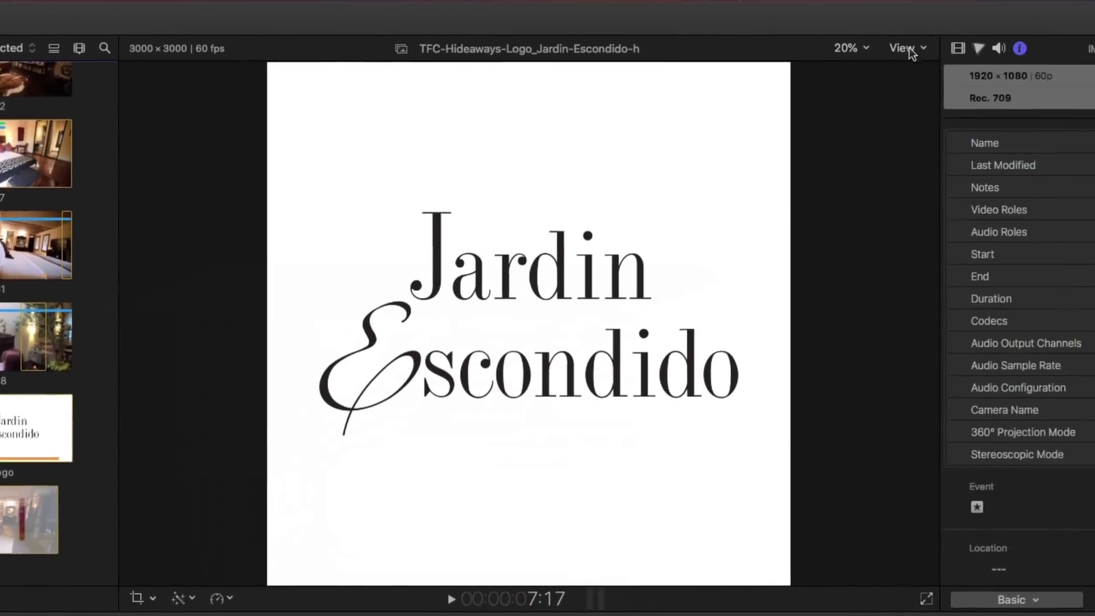
Set the viewer to Proxy playback, confirm P1000241 has proxy media available, then switch to Finder
{"action": "left_click", "coordinate": [910, 49]}
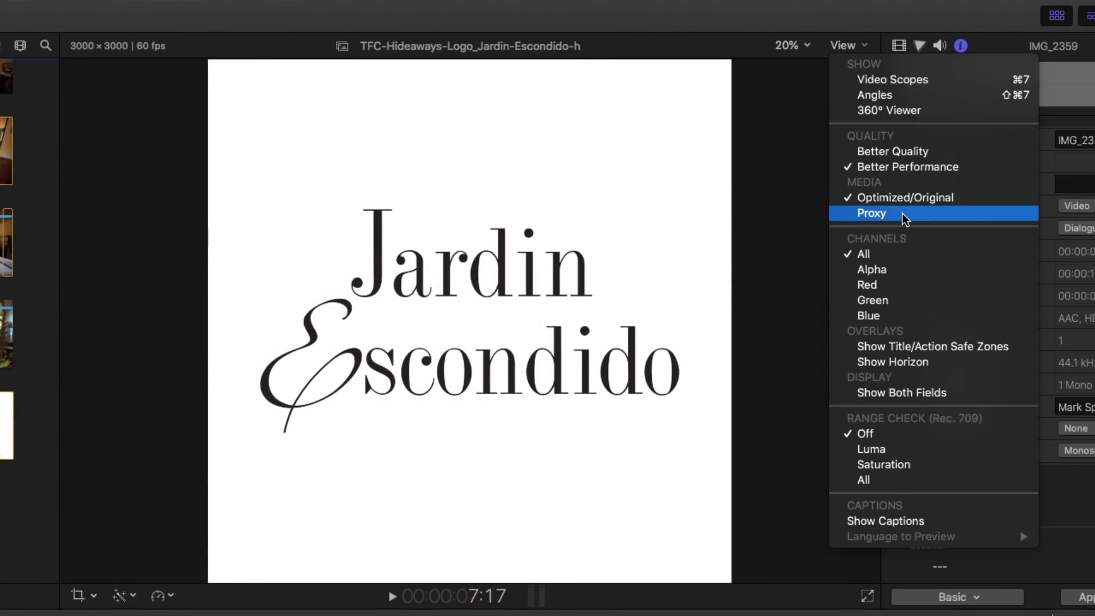
{"action": "left_click", "coordinate": [902, 213]}
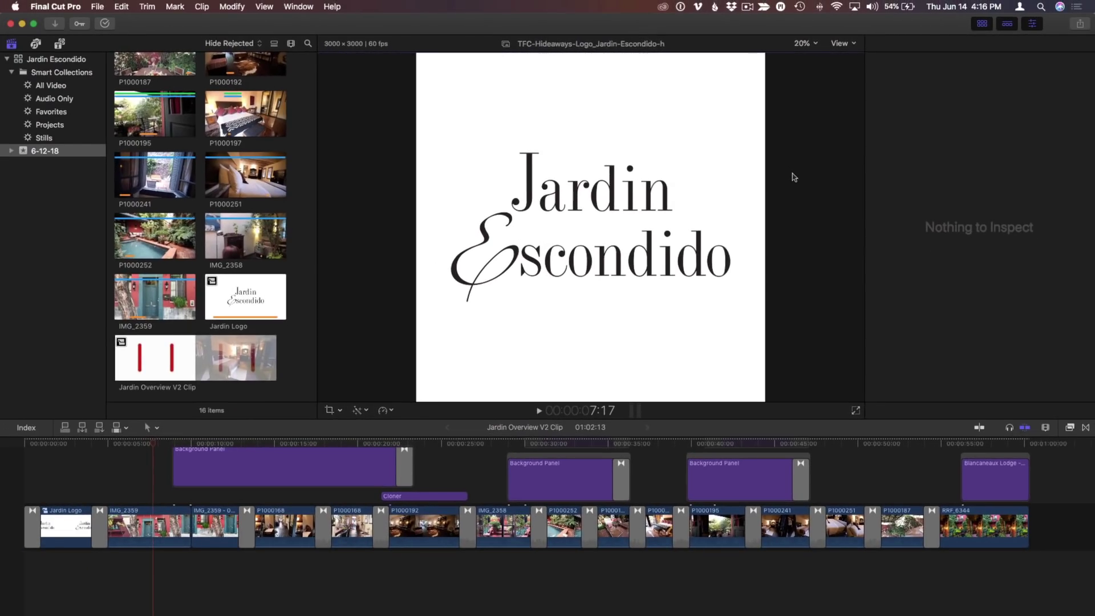
{"action": "scroll", "coordinate": [169, 174], "scroll_direction": "down", "scroll_amount": 1}
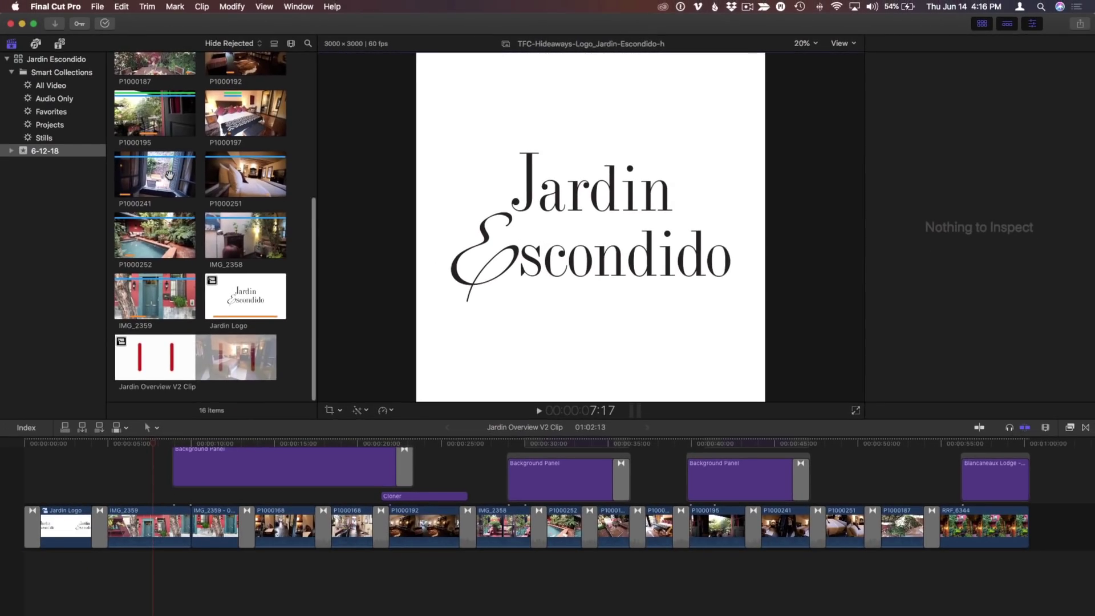
{"action": "left_click", "coordinate": [170, 174]}
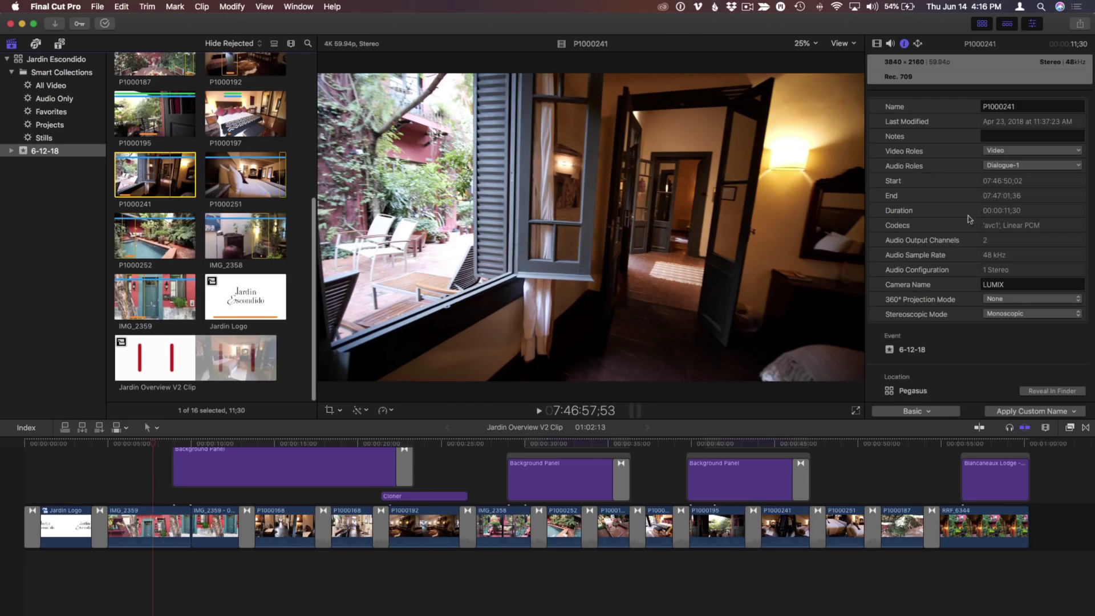
{"action": "scroll", "coordinate": [968, 218], "scroll_direction": "down", "scroll_amount": 4}
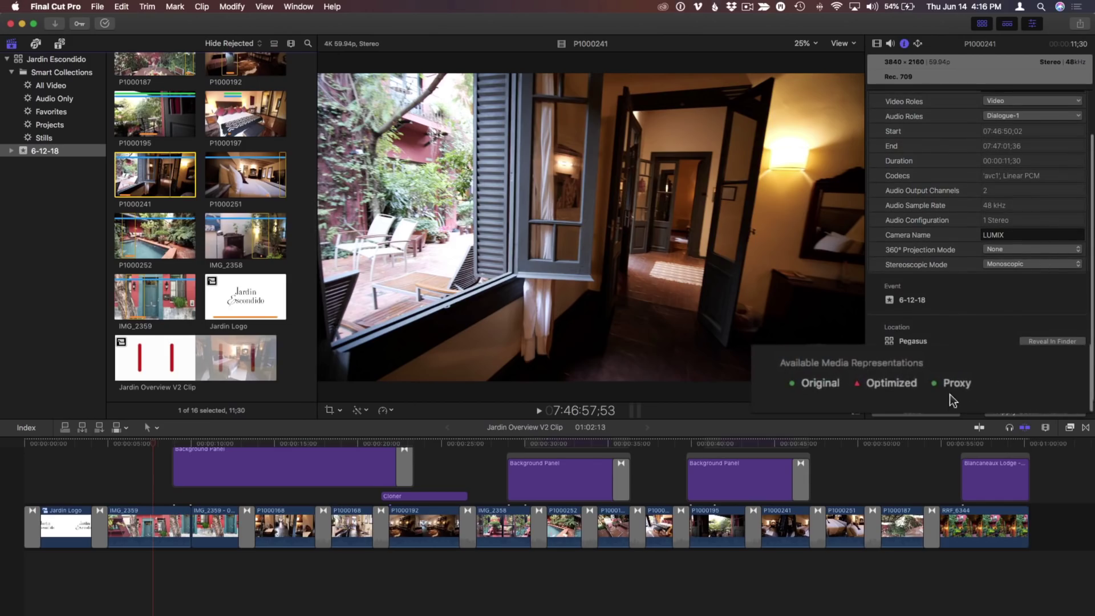
{"action": "key", "text": "super+Tab"}
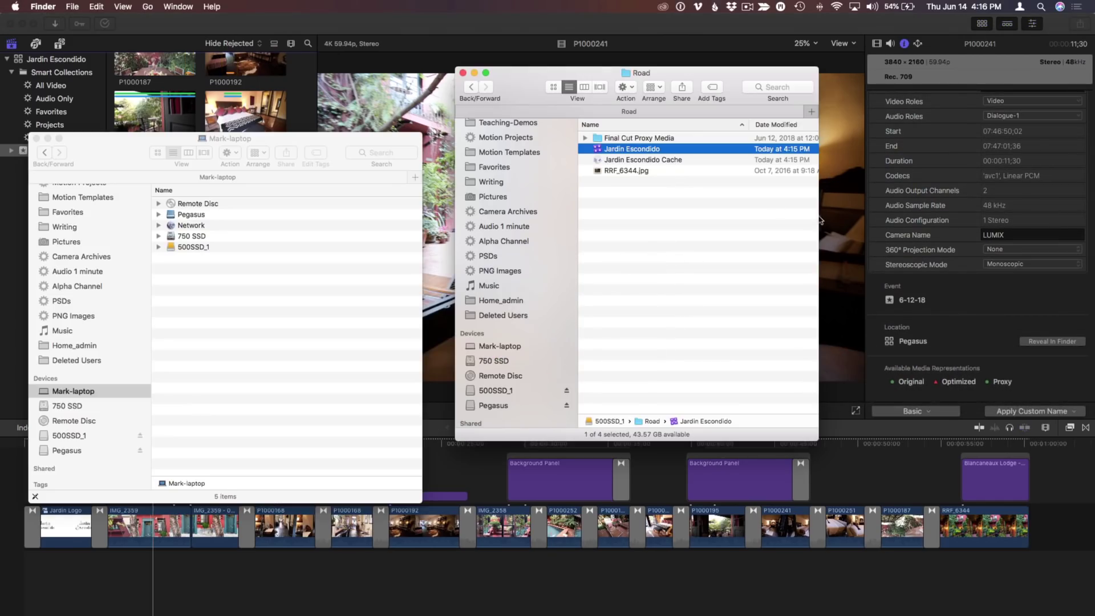
Look inside the Final Cut Proxy Media folder of the Road library in Finder
{"action": "scroll", "coordinate": [595, 172], "scroll_direction": "right", "scroll_amount": 1}
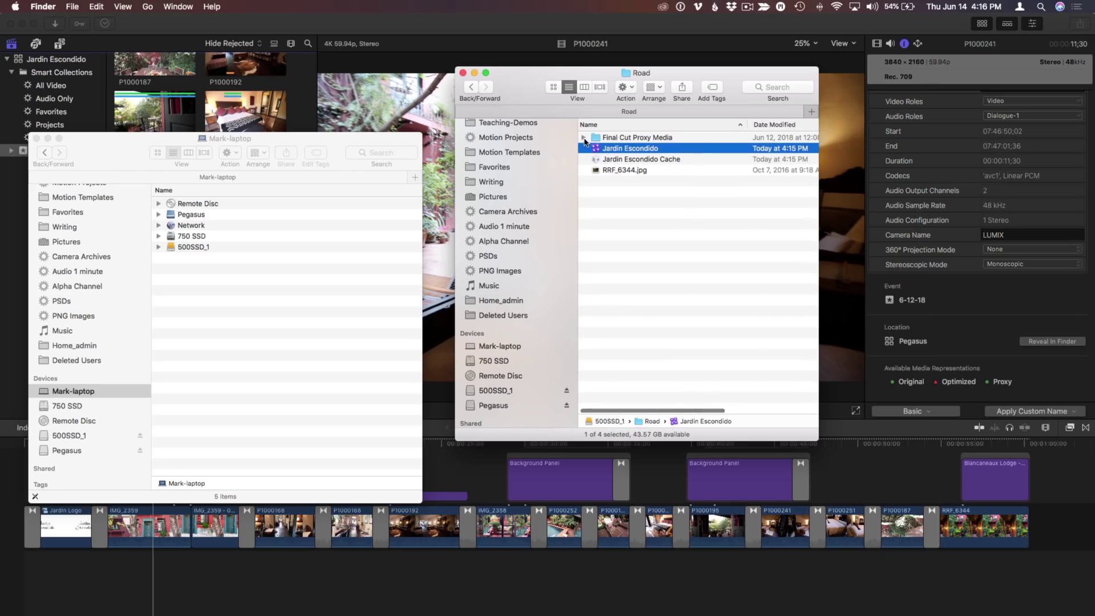
{"action": "left_click", "coordinate": [583, 139]}
{"action": "left_click", "coordinate": [583, 139]}
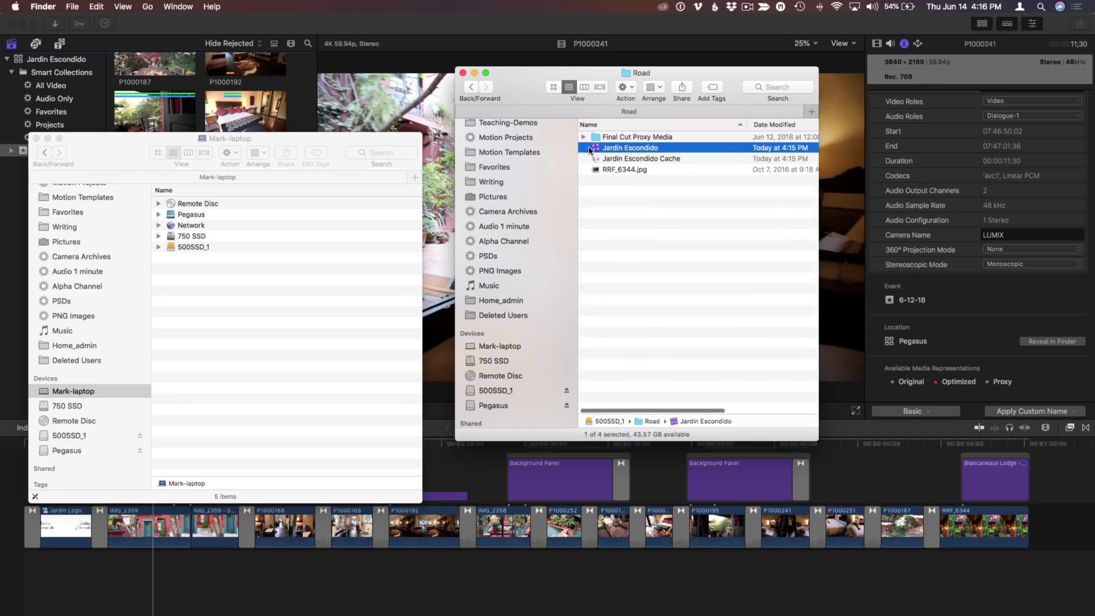
Quit Final Cut Pro, eject the Pegasus drive, and select the Jardin Escondido library in Road
{"action": "left_click", "coordinate": [516, 31]}
{"action": "key", "text": "cmd+q"}
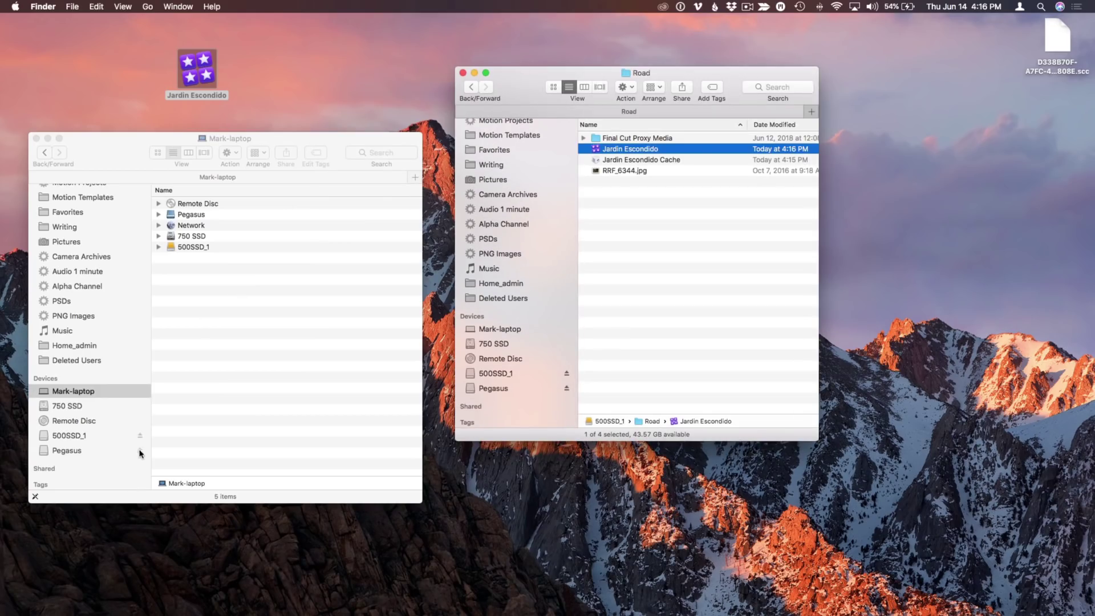
{"action": "left_click", "coordinate": [139, 454]}
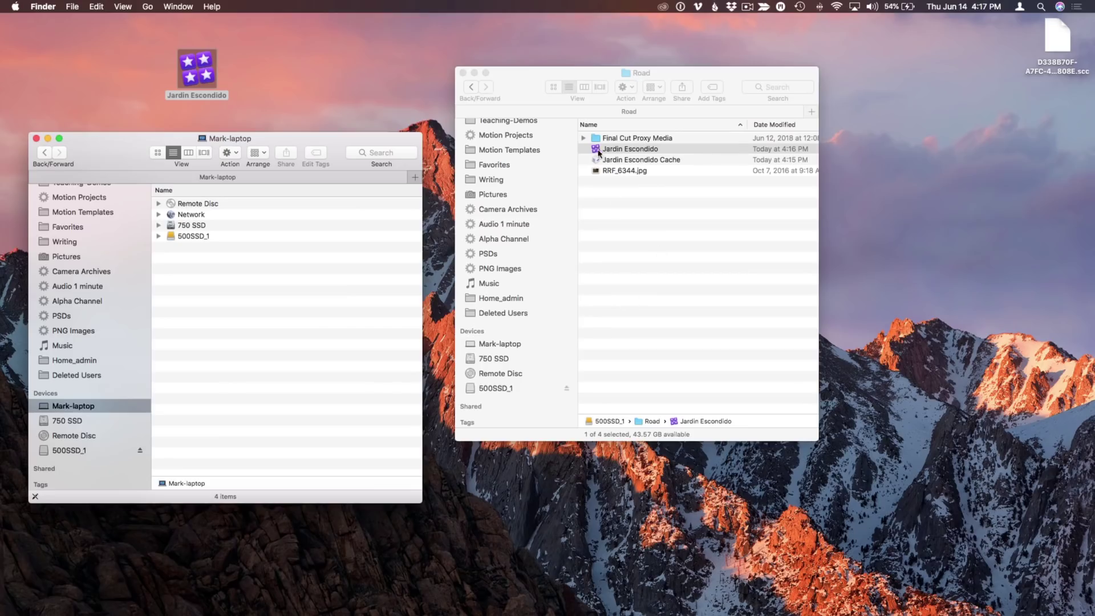
{"action": "left_click", "coordinate": [596, 150]}
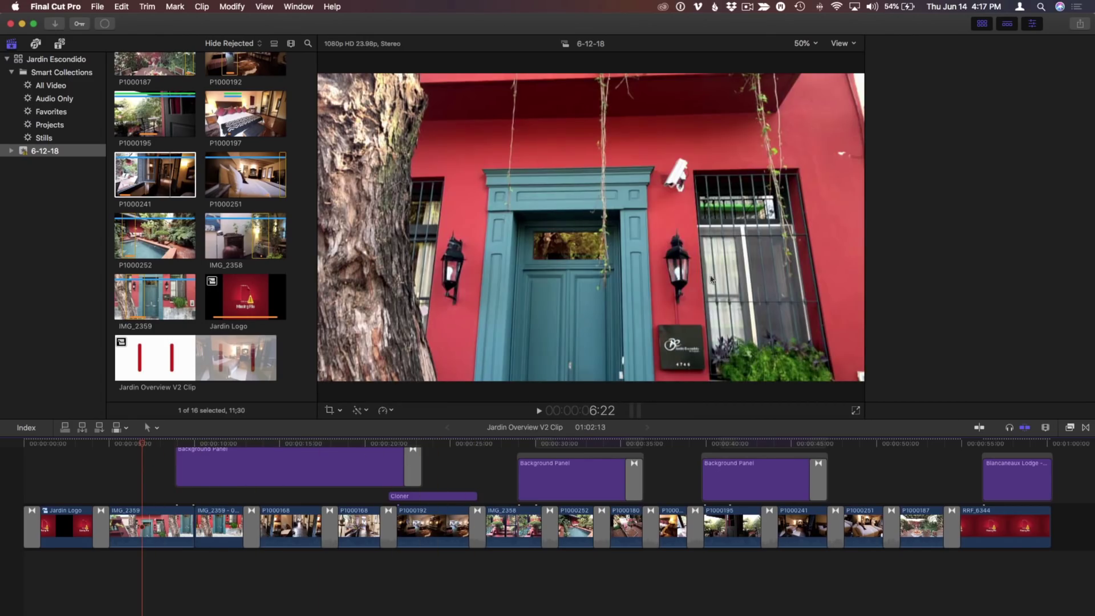
Show the Inspector, confirm Optimized/Original playback shows Missing File, then return to Proxy playback
{"action": "key", "text": "super+4"}
{"action": "left_click", "coordinate": [848, 44]}
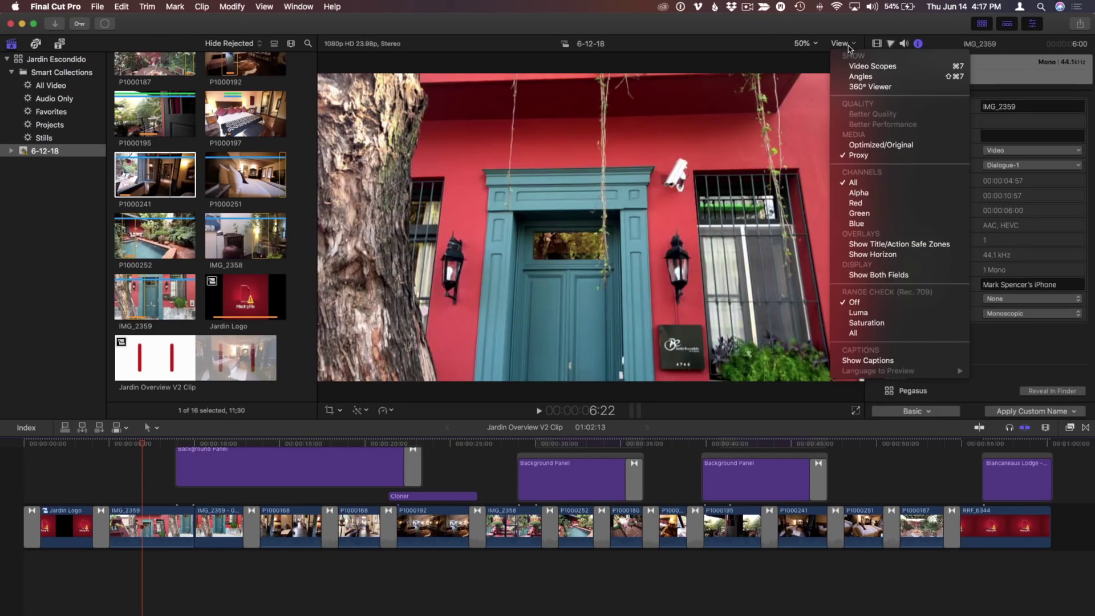
{"action": "left_click", "coordinate": [903, 145]}
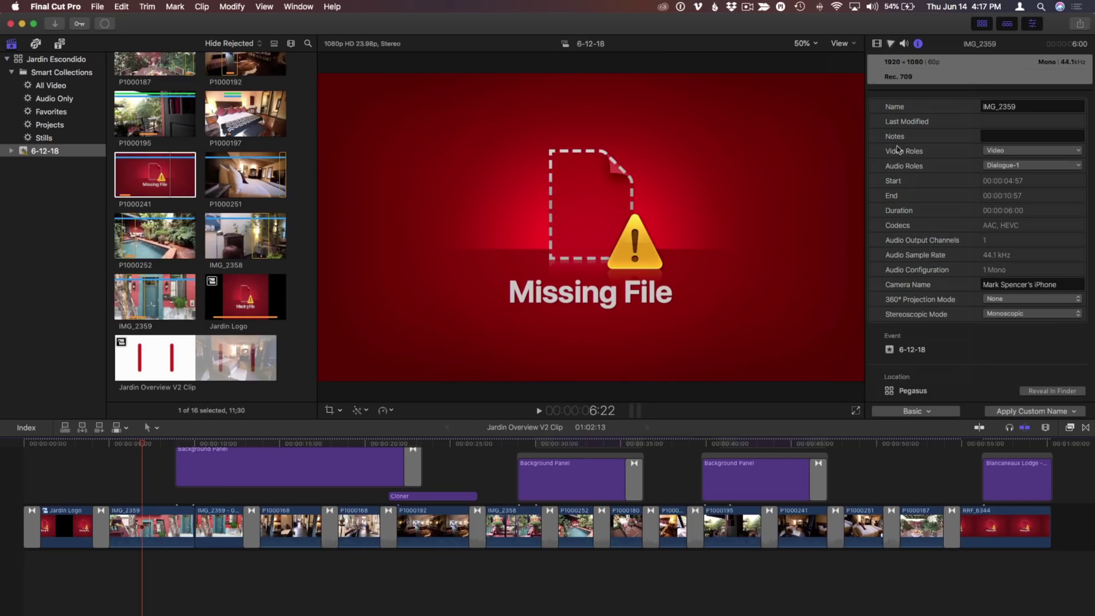
{"action": "left_click", "coordinate": [844, 45]}
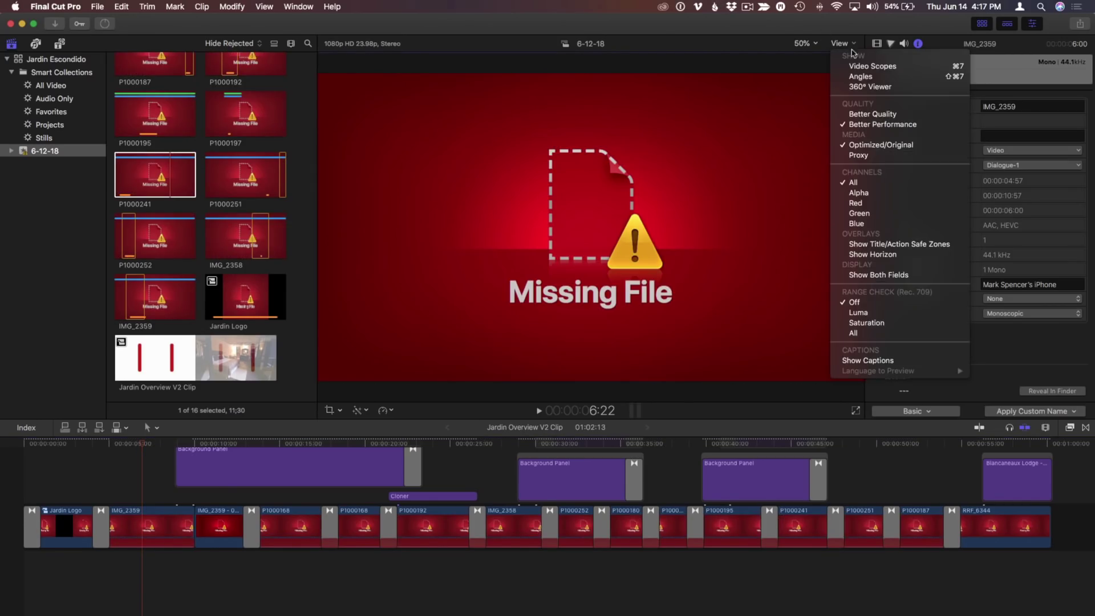
{"action": "left_click", "coordinate": [885, 159]}
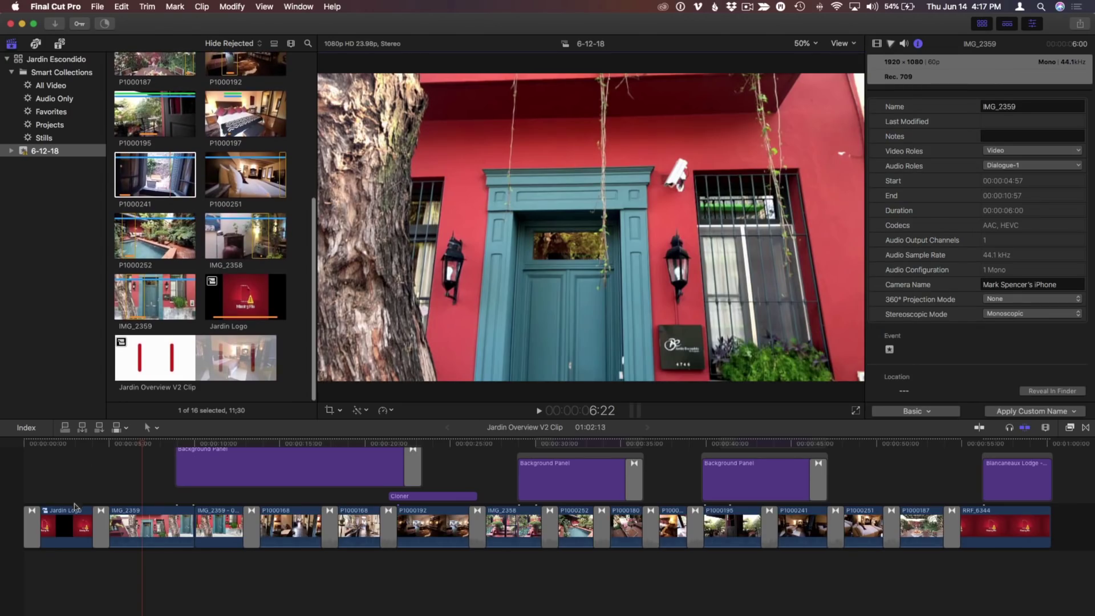
Inspect the TFC logo and RRF_6344 clips to see which are still missing
{"action": "scroll", "coordinate": [219, 188], "scroll_direction": "up", "scroll_amount": 10}
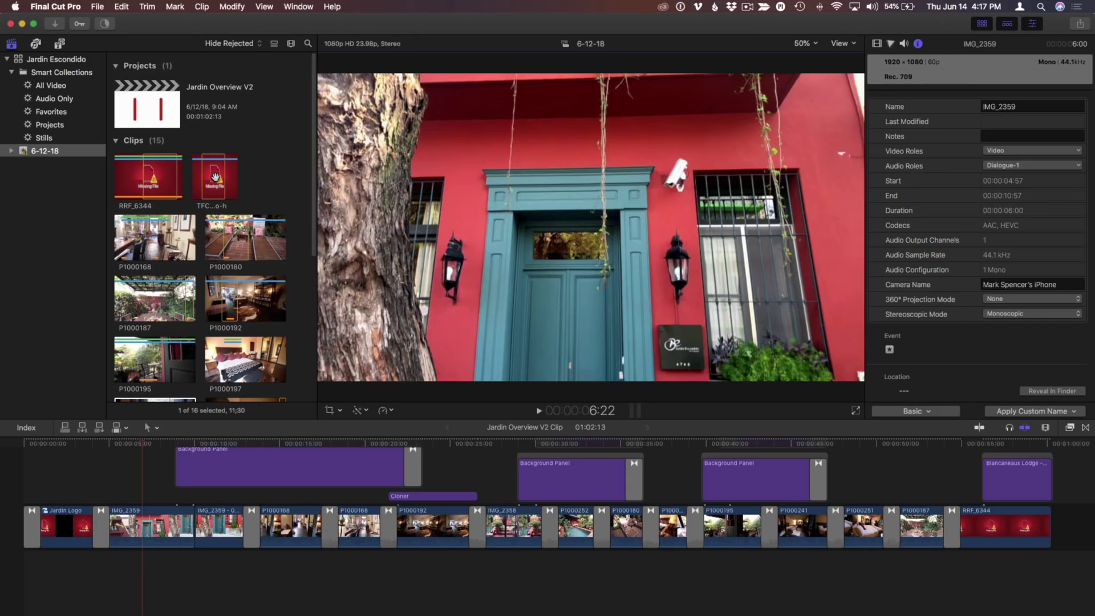
{"action": "left_click", "coordinate": [215, 177]}
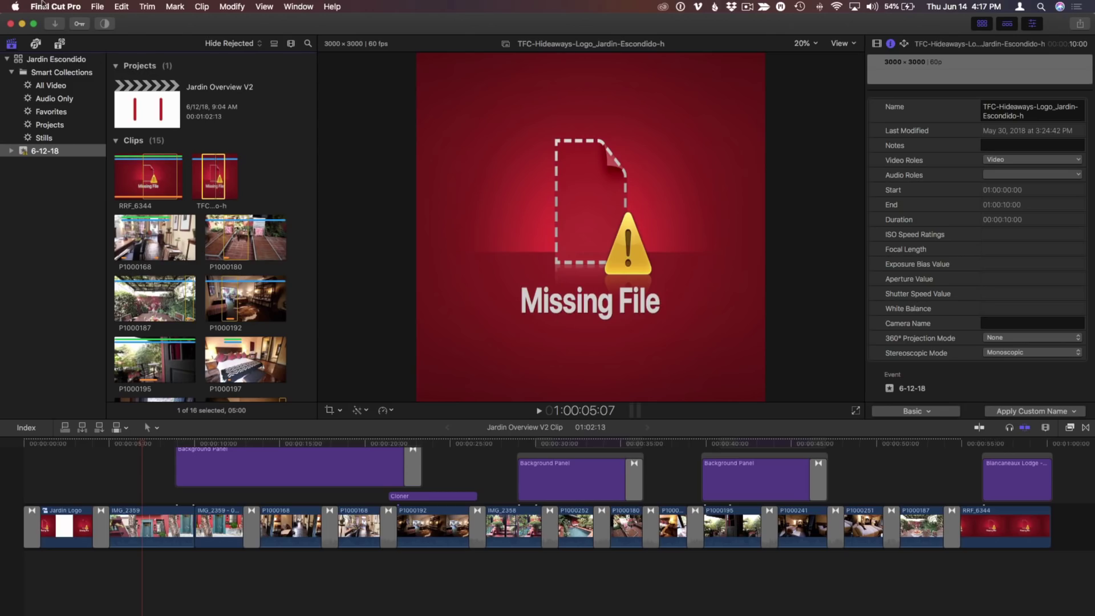
{"action": "left_click", "coordinate": [155, 181]}
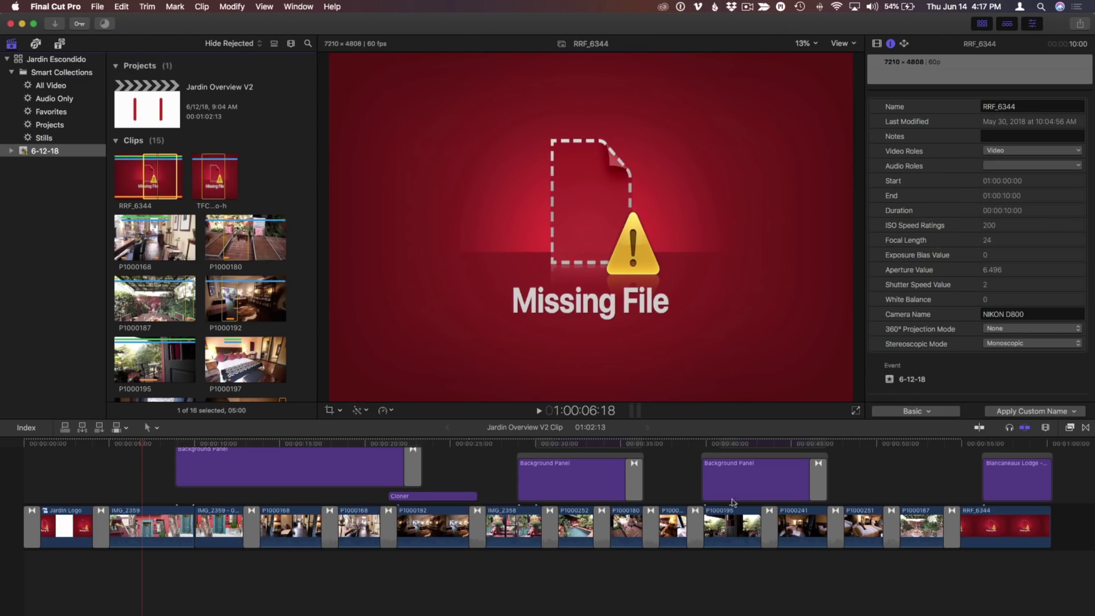
{"action": "left_click", "coordinate": [1022, 533]}
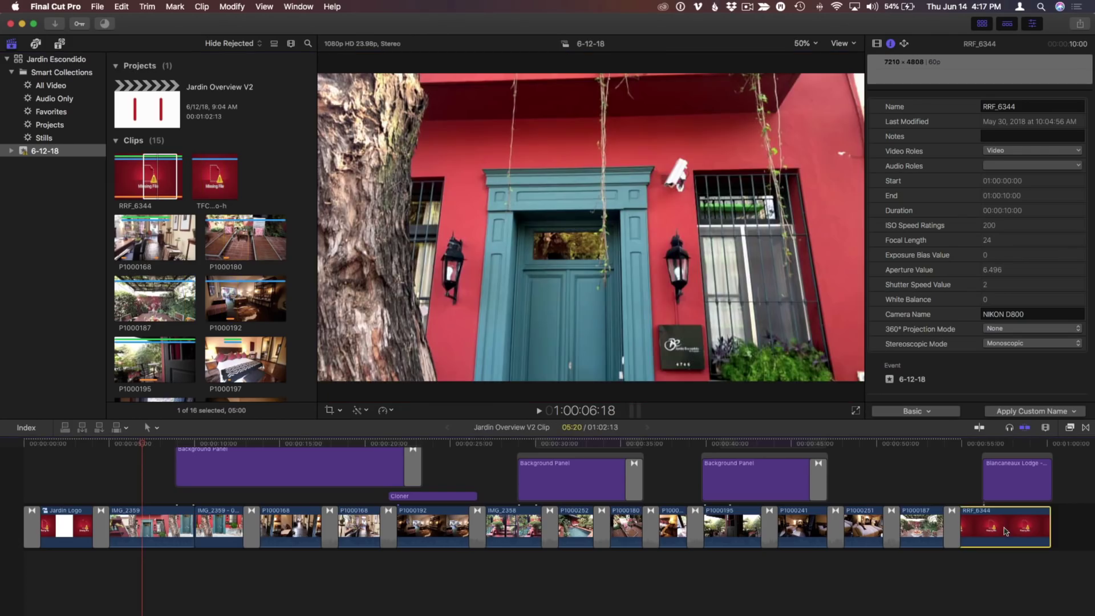
{"action": "left_click", "coordinate": [219, 175]}
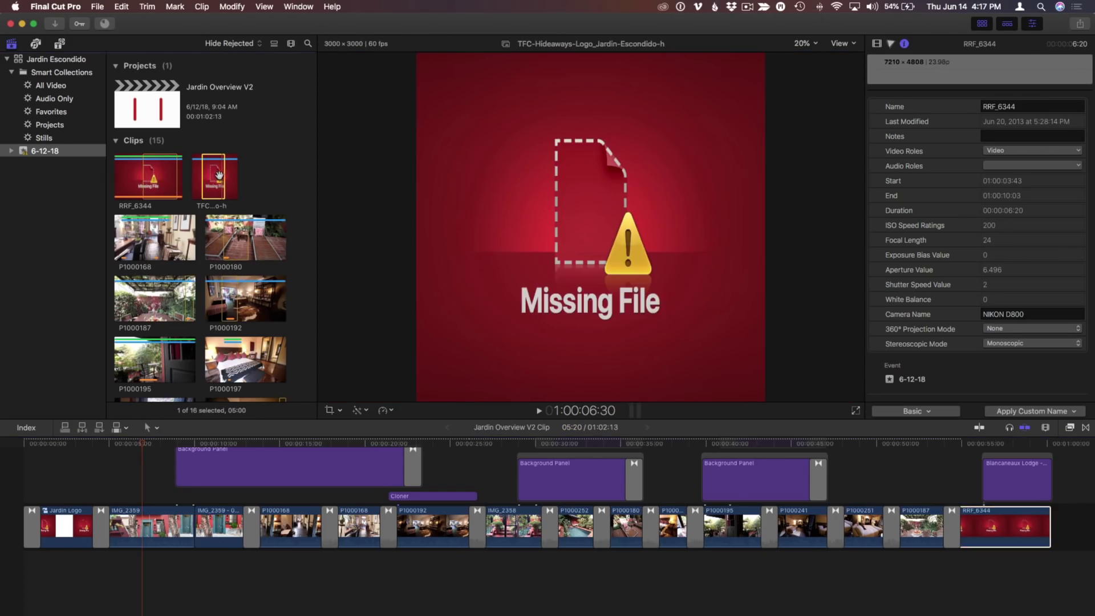
Confirm in Background Tasks that Transcoding and Analysis are idle
{"action": "left_click", "coordinate": [98, 10]}
{"action": "left_click", "coordinate": [98, 9]}
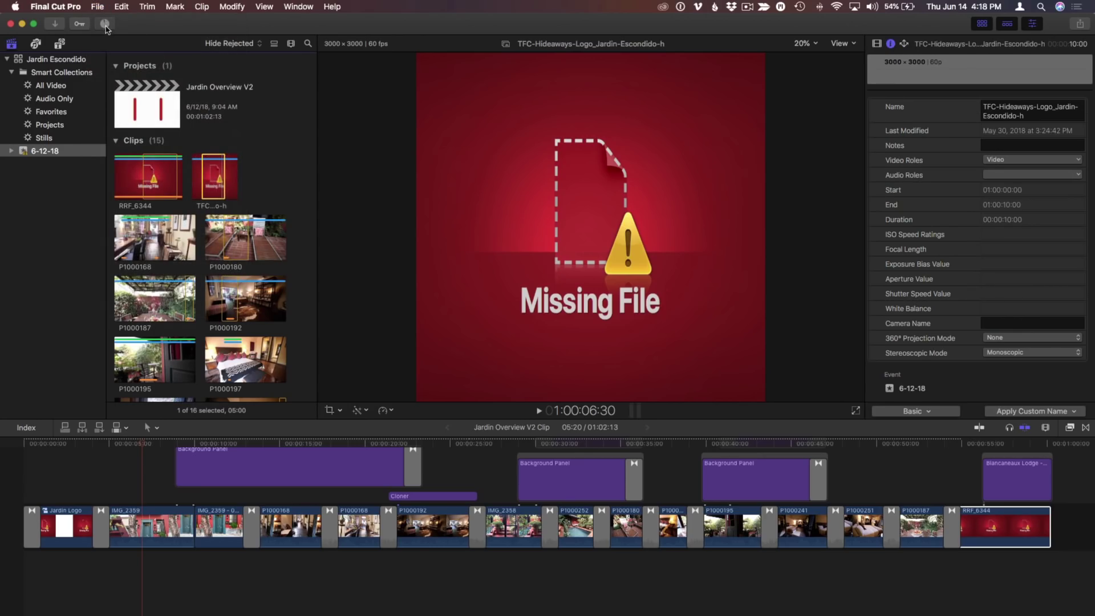
{"action": "left_click", "coordinate": [105, 25]}
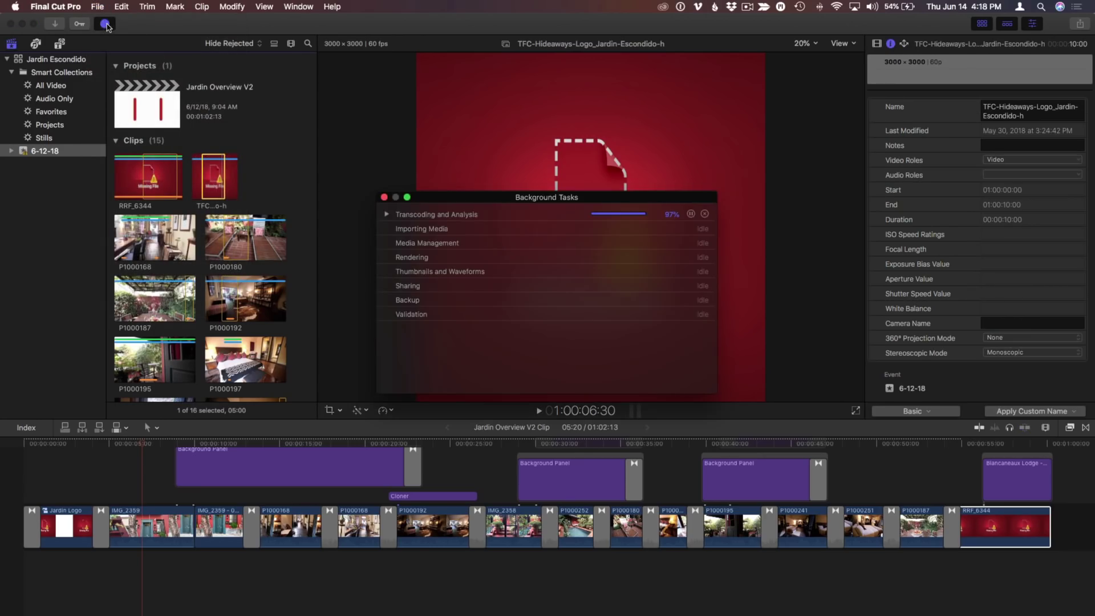
{"action": "left_click", "coordinate": [387, 215]}
{"action": "key", "text": "super+9"}
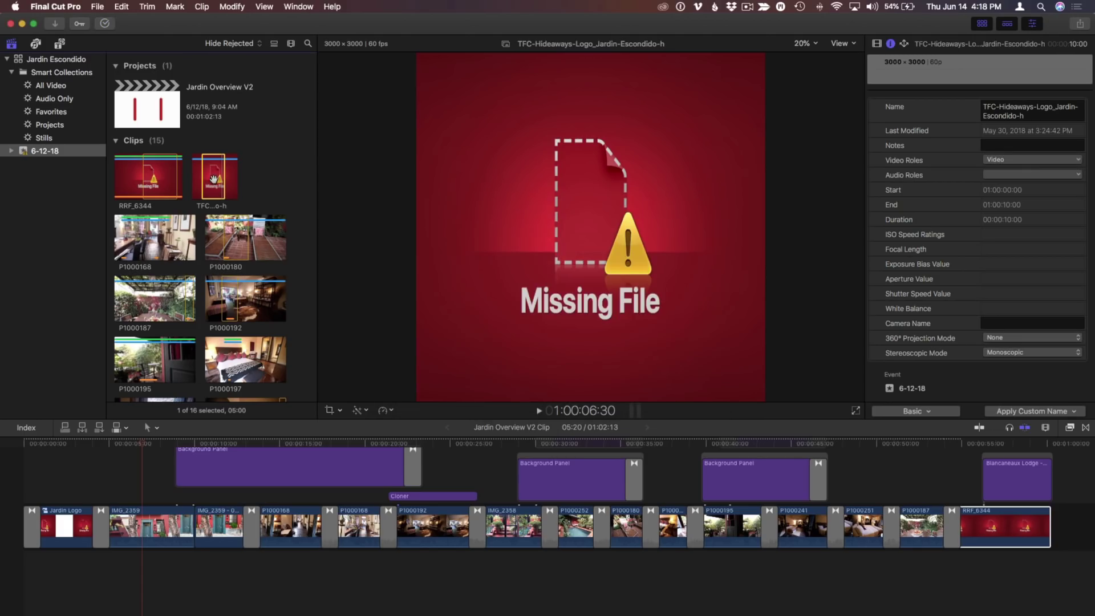
{"action": "scroll", "coordinate": [125, 57], "scroll_direction": "down", "scroll_amount": 1}
Relink the missing TFC-Hideaways logo clip to RRF_6344.jpg in 500SSD_1 > Road
{"action": "left_click", "coordinate": [99, 7]}
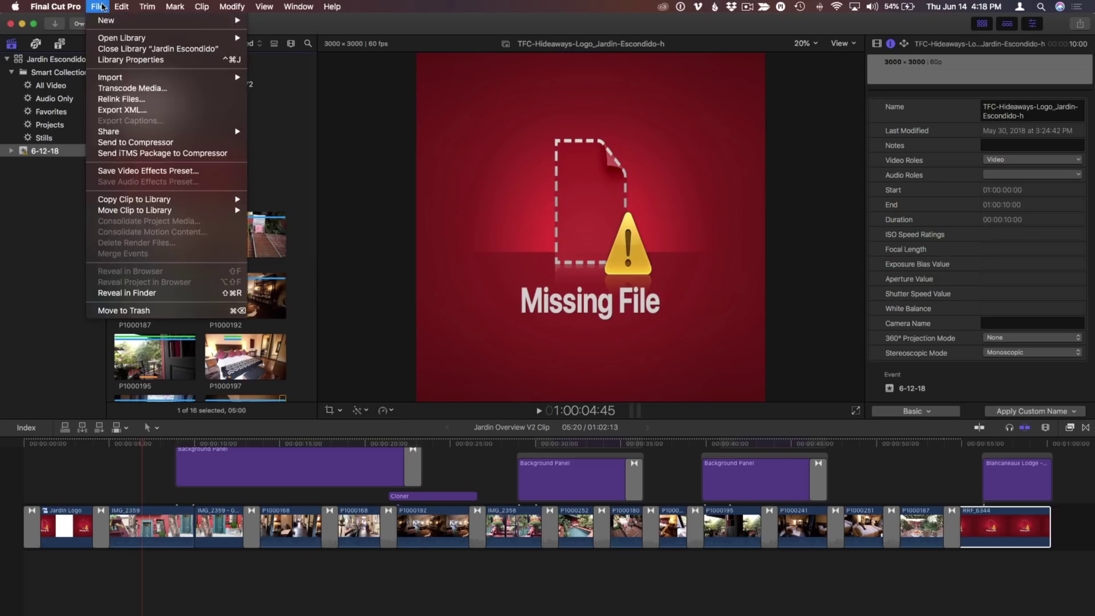
{"action": "left_click", "coordinate": [129, 99]}
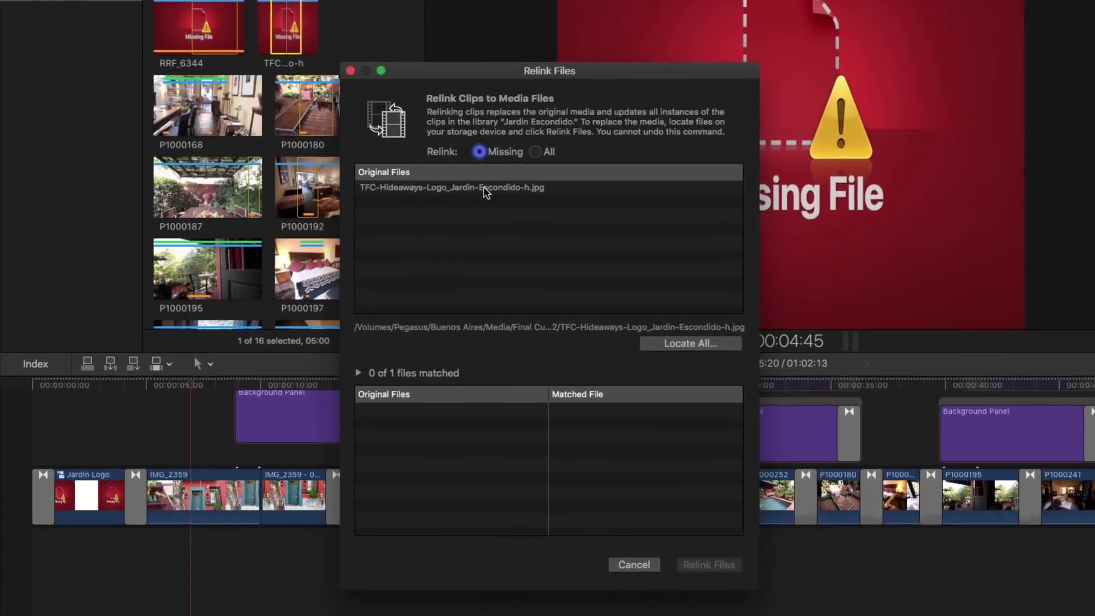
{"action": "left_click", "coordinate": [483, 187]}
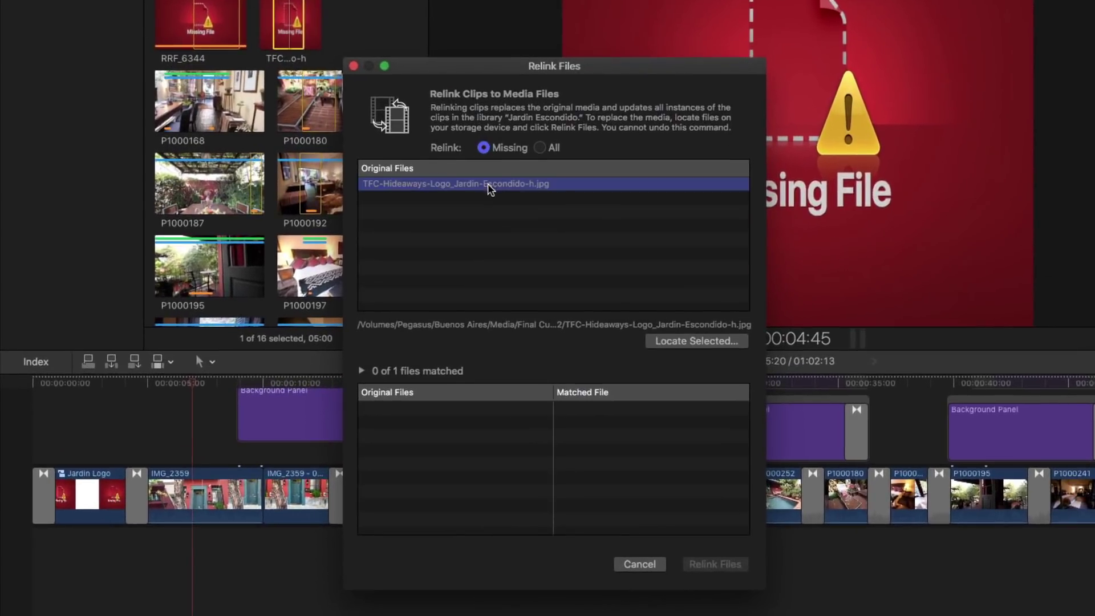
{"action": "left_click", "coordinate": [700, 344]}
{"action": "scroll", "coordinate": [377, 216], "scroll_direction": "down", "scroll_amount": 5}
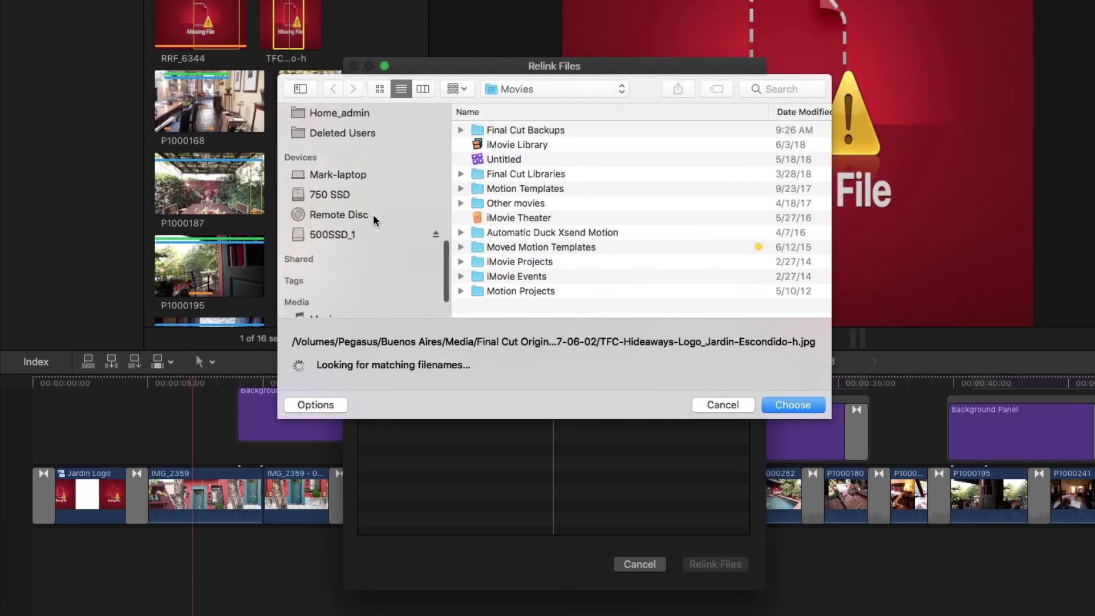
{"action": "left_click", "coordinate": [351, 234]}
{"action": "left_click", "coordinate": [497, 134]}
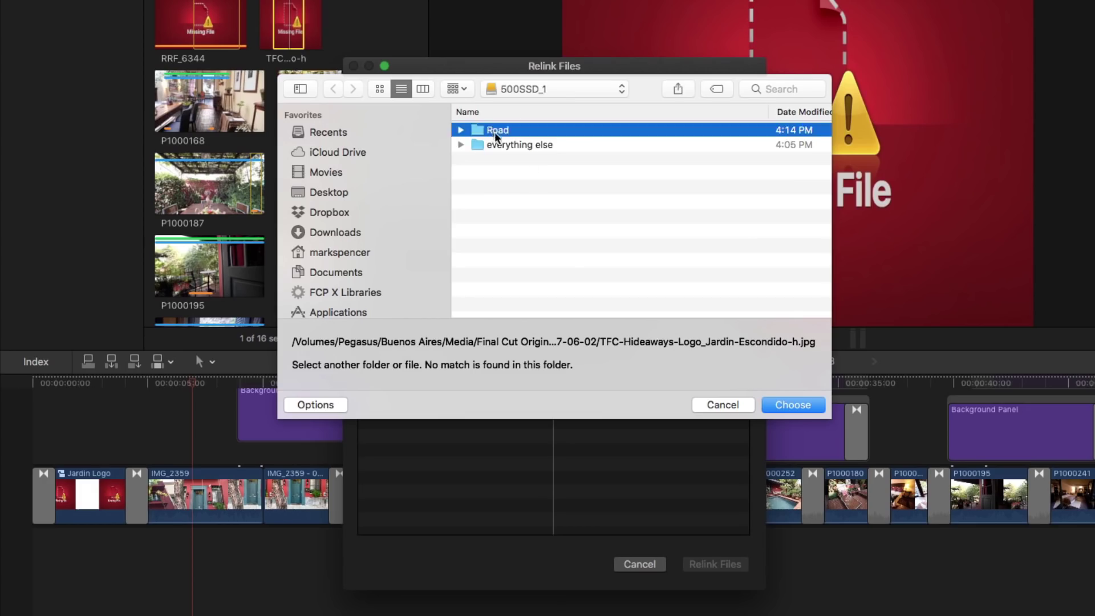
{"action": "double_click", "coordinate": [496, 134]}
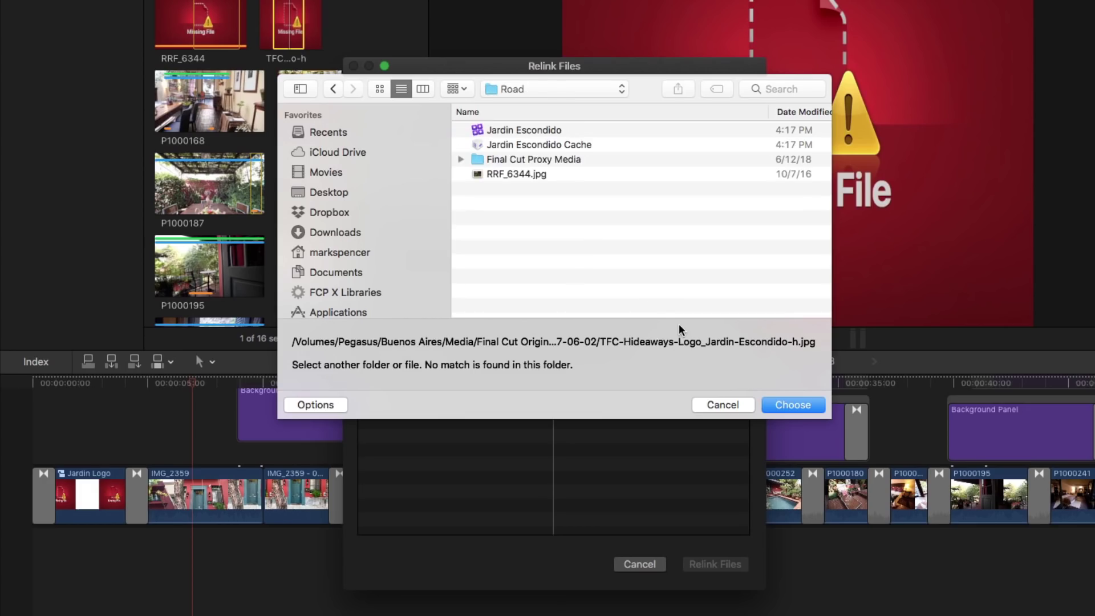
{"action": "left_click", "coordinate": [530, 176]}
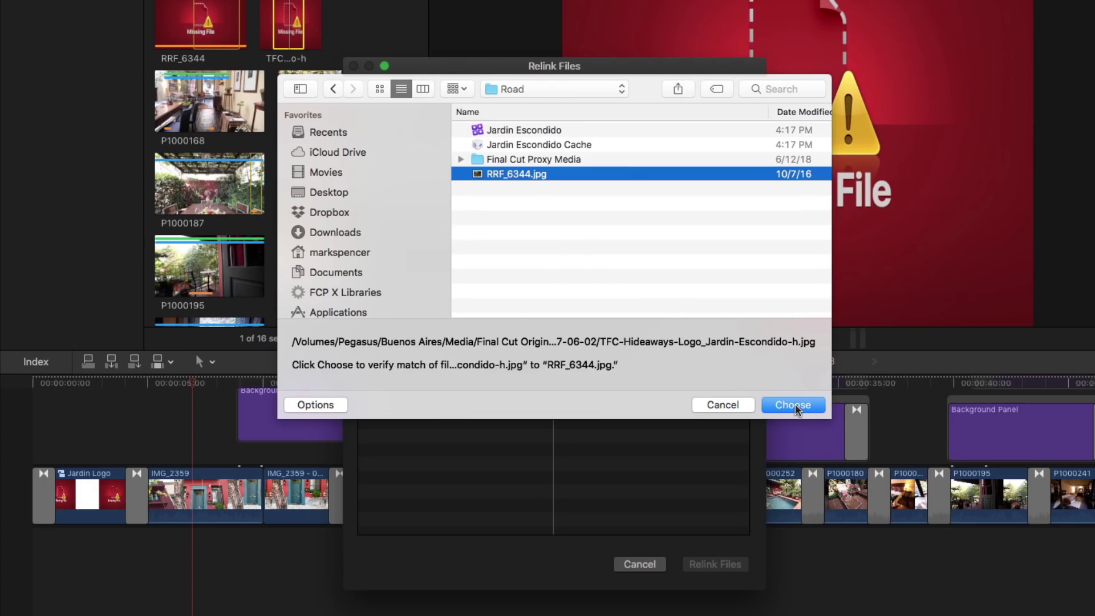
{"action": "left_click", "coordinate": [795, 403]}
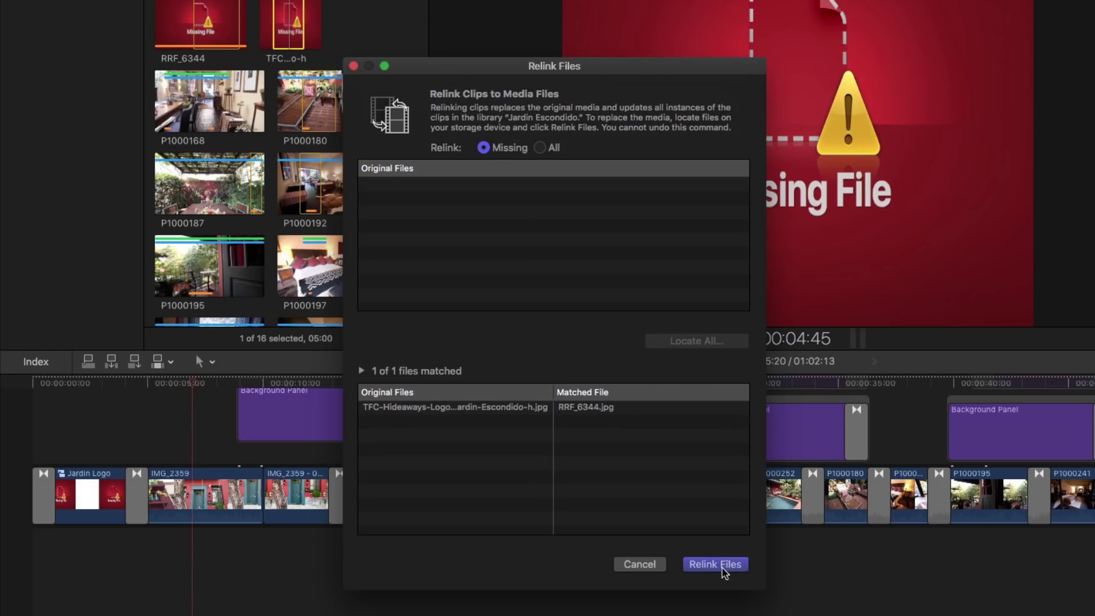
{"action": "left_click", "coordinate": [728, 564]}
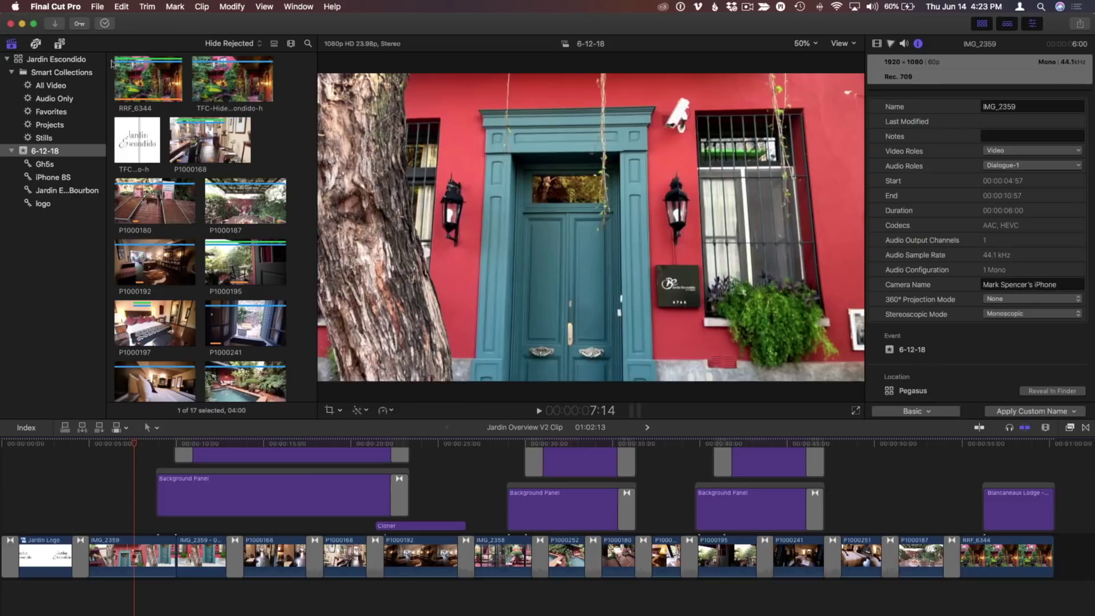
{"action": "left_click", "coordinate": [97, 7]}
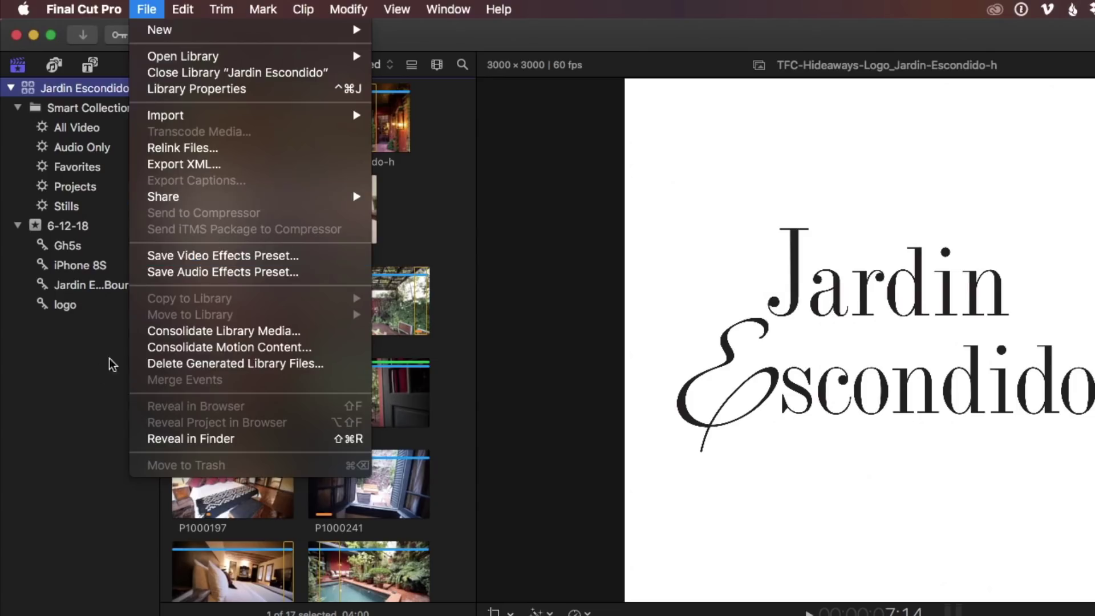
{"action": "left_click", "coordinate": [103, 371]}
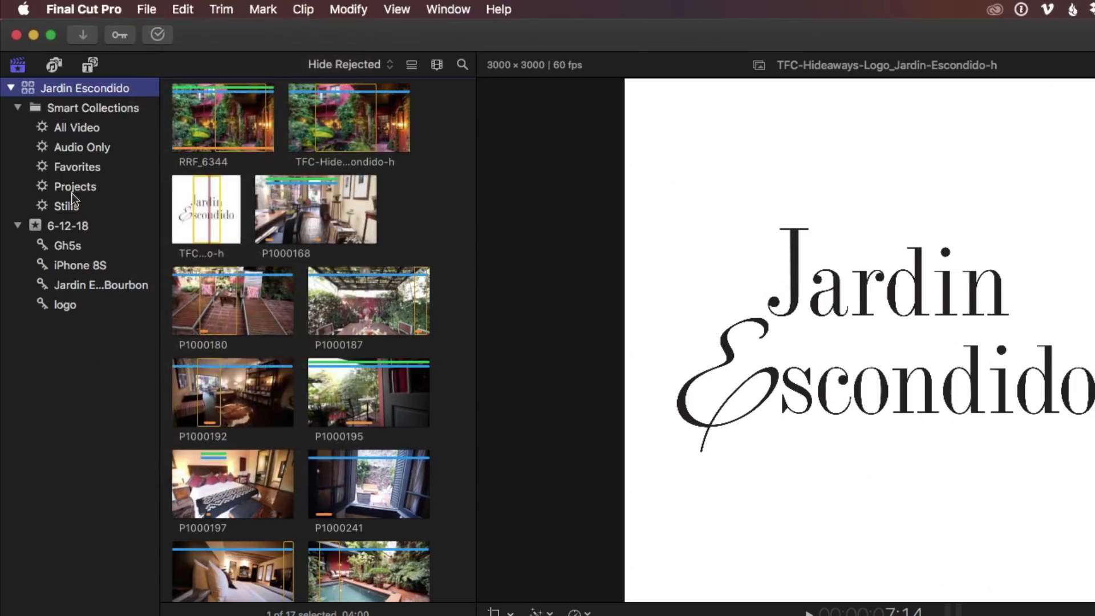